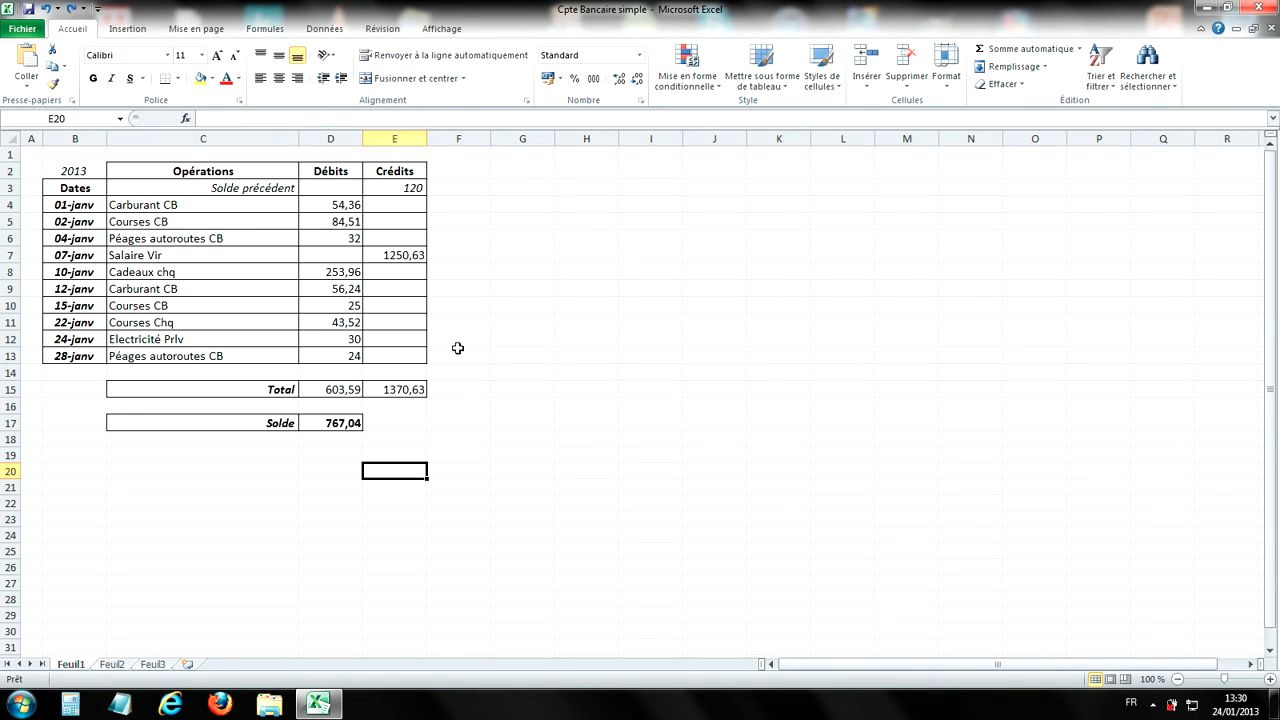
# Step: Add the header 'Soldes' in the cell beside Crédits
pyautogui.click(475, 170)
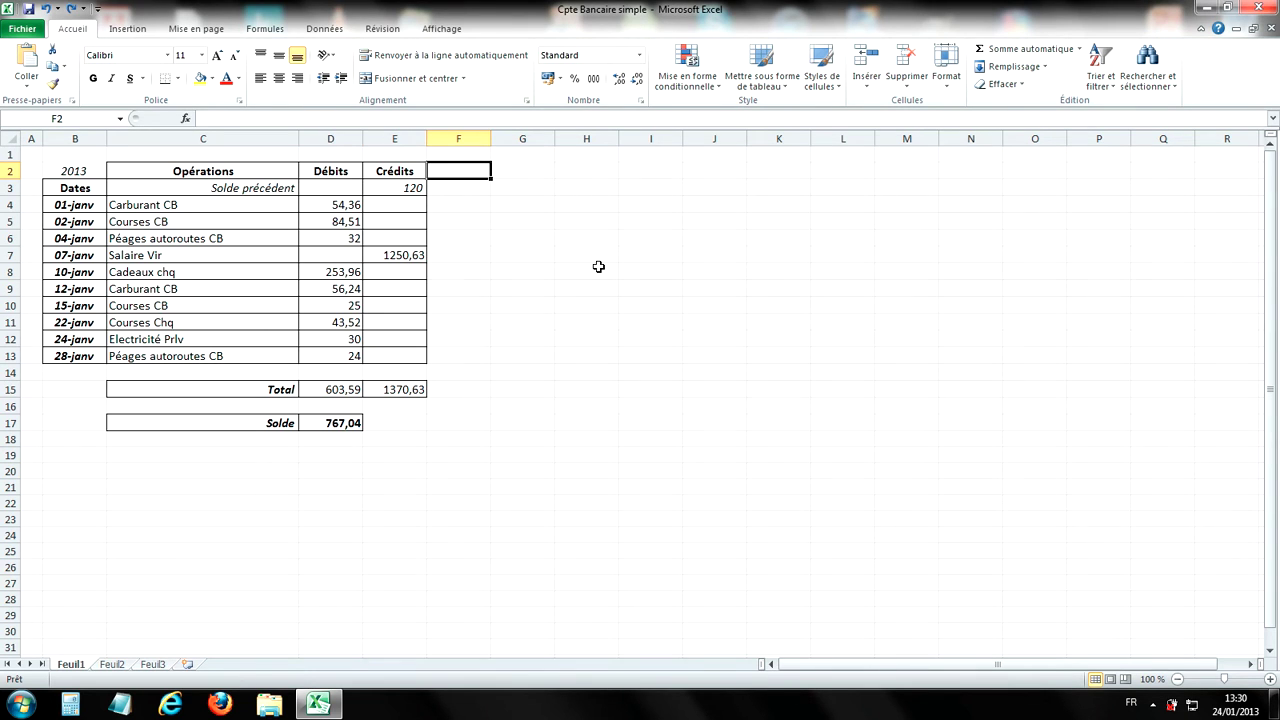
pyautogui.write('Soldes')
pyautogui.press('Return')
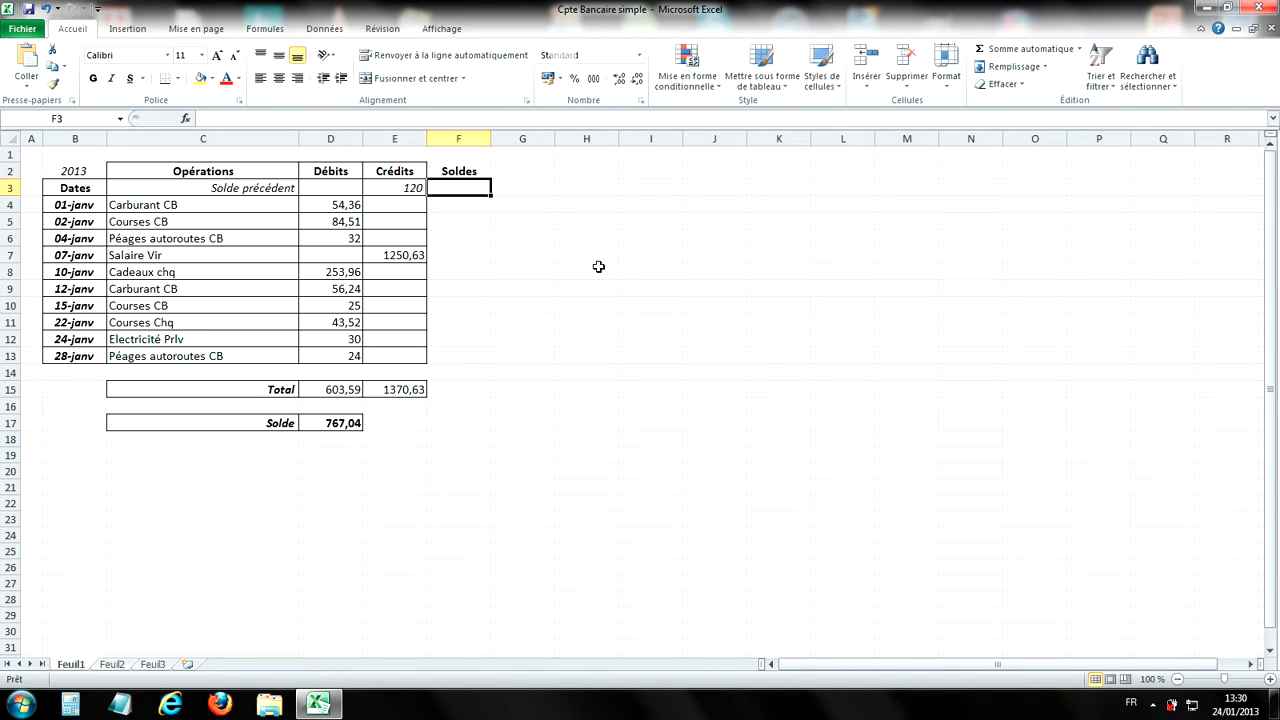
# Step: Apply all borders to the Soldes column from row 2 down to row 13
pyautogui.moveTo(459, 171); pyautogui.dragTo(459, 356)
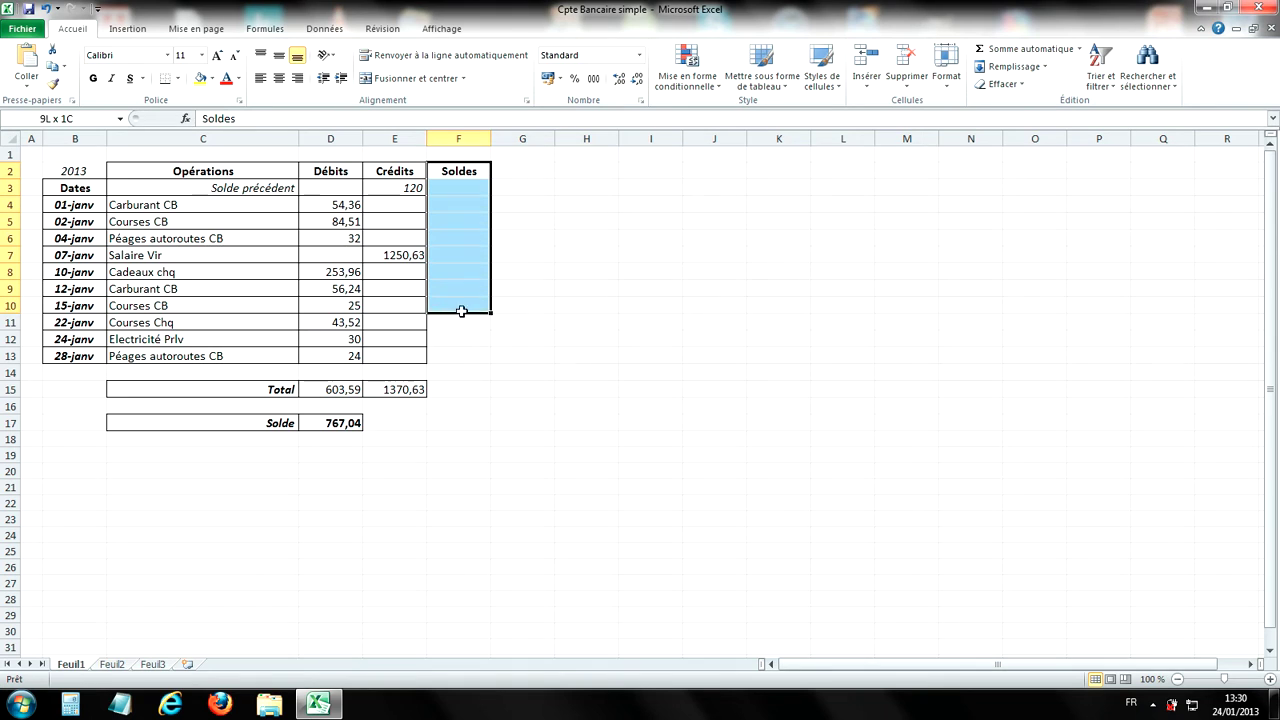
pyautogui.click(178, 78)
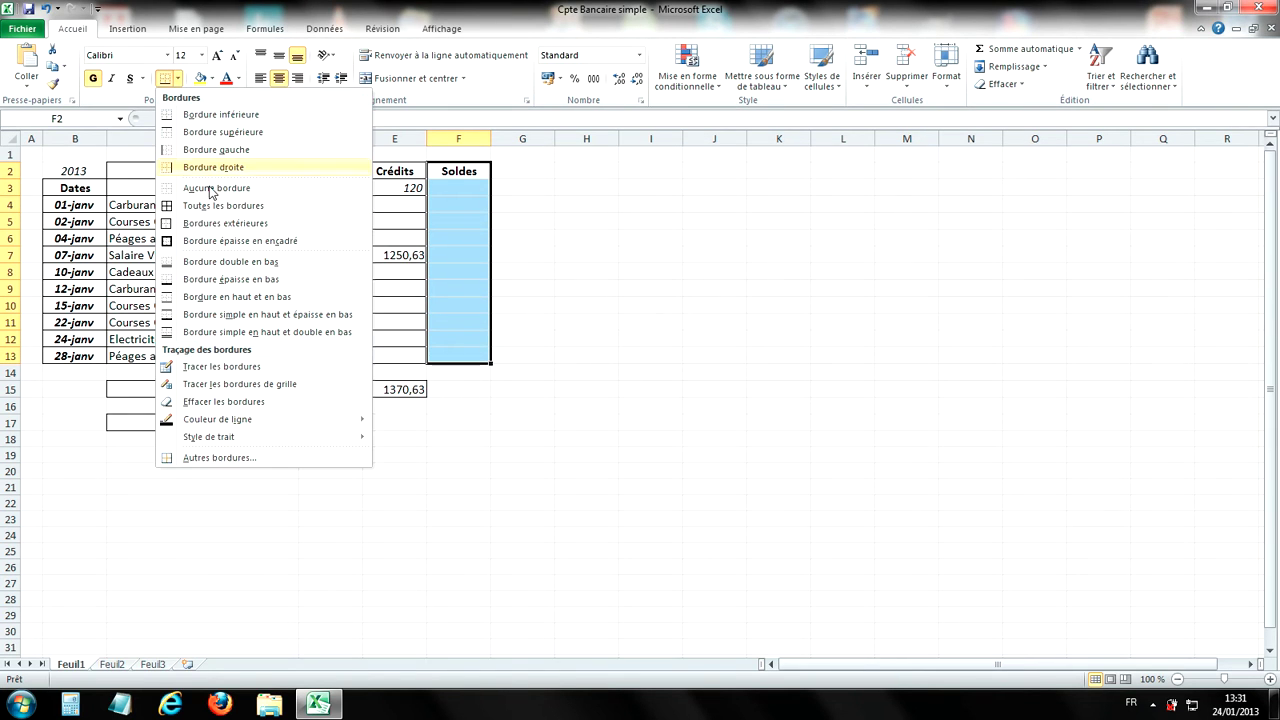
pyautogui.click(201, 205)
pyautogui.click(494, 222)
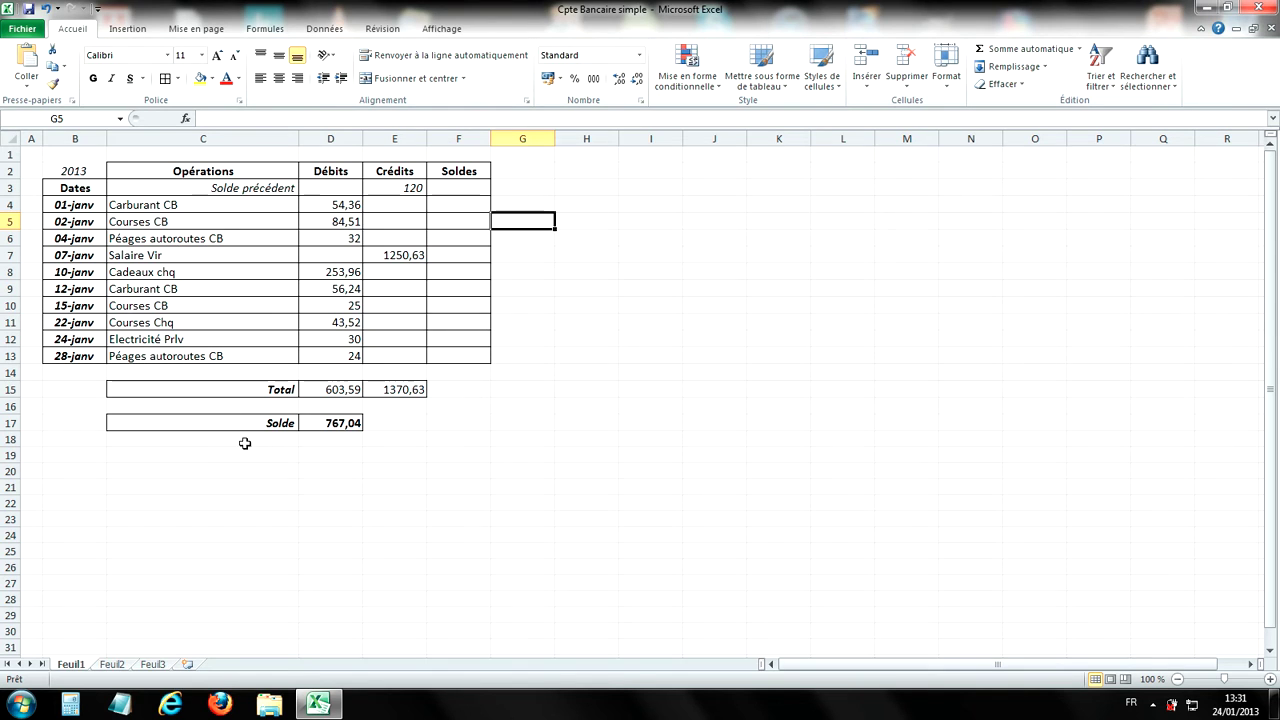
pyautogui.click(452, 358)
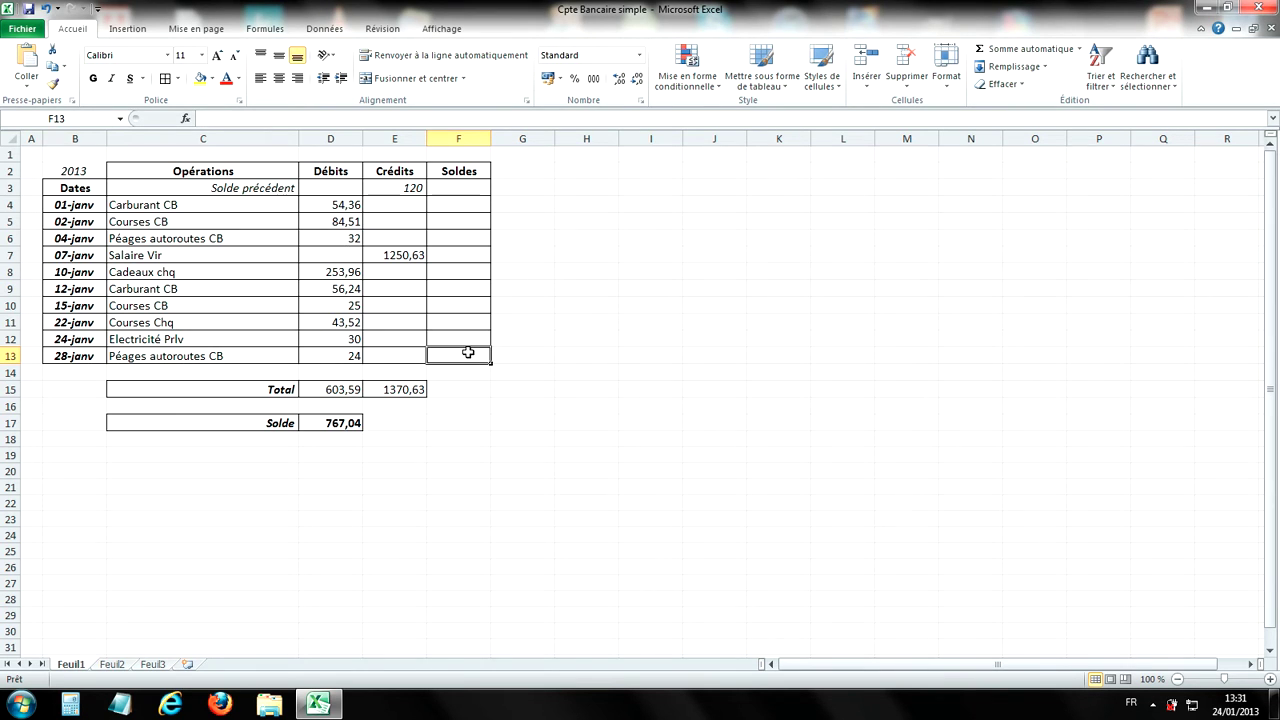
# Step: Clear the Solde label and amount in row 17 and erase its leftover border
pyautogui.moveTo(340, 422); pyautogui.dragTo(250, 423)
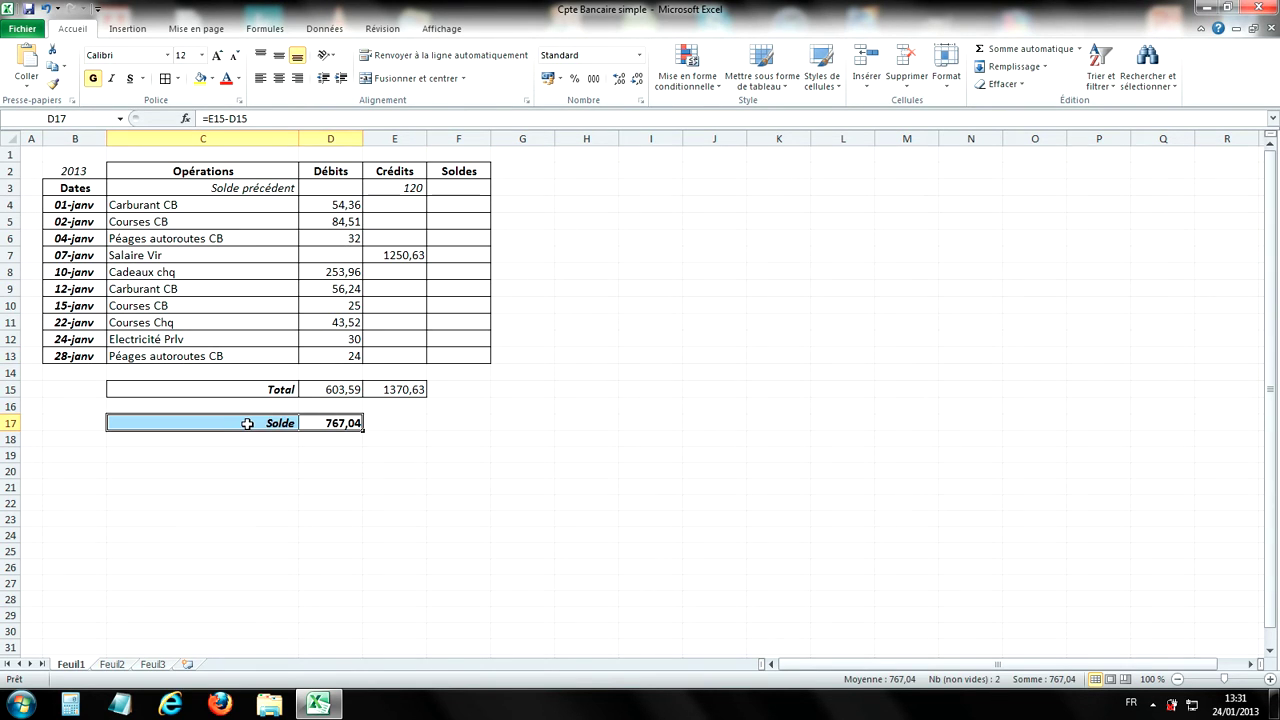
pyautogui.press('Delete')
pyautogui.click(414, 440)
pyautogui.click(177, 78)
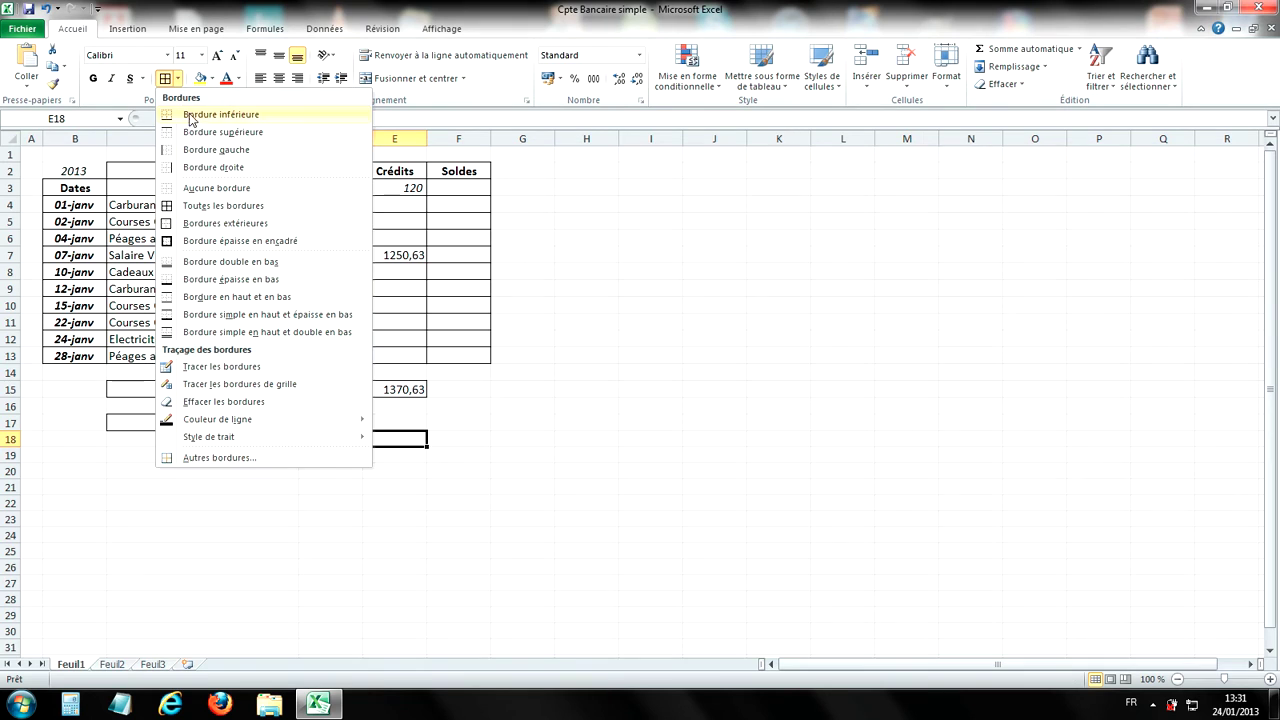
pyautogui.click(205, 401)
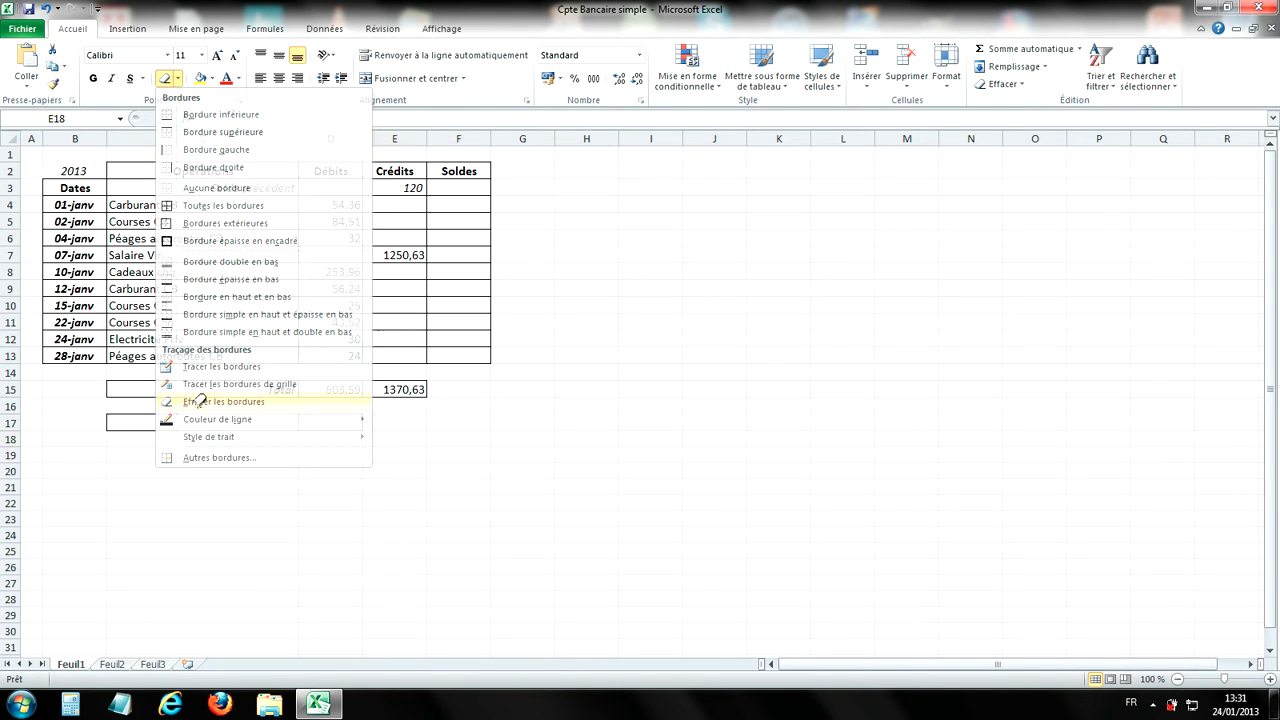
pyautogui.moveTo(300, 421); pyautogui.dragTo(283, 418)
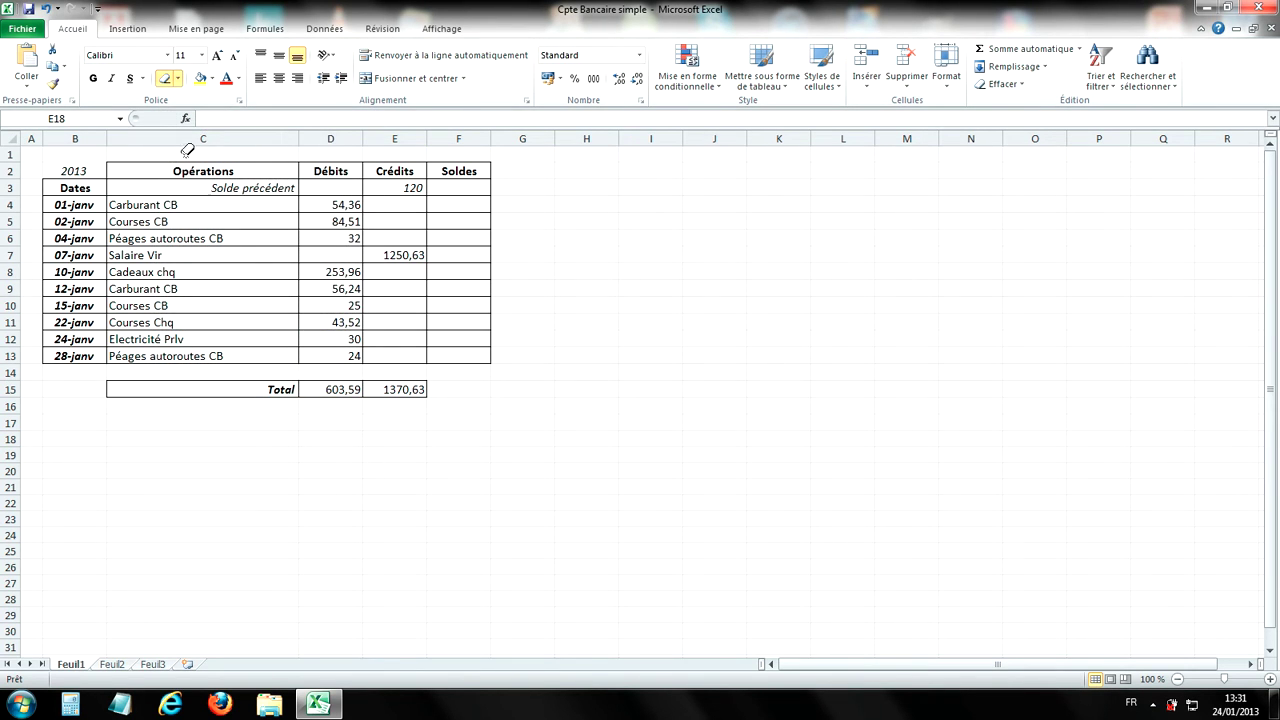
pyautogui.click(355, 476)
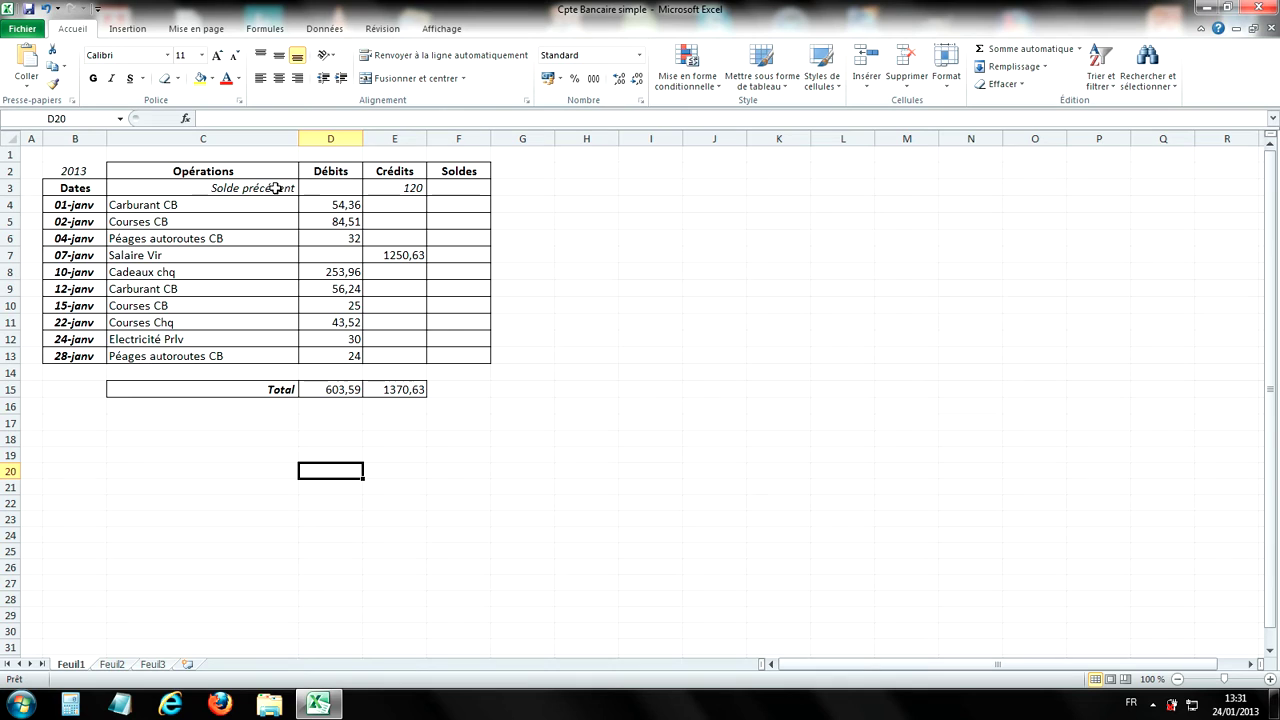
# Step: Move the 120 opening balance from Crédits (E3) into the Soldes cell F3
pyautogui.click(395, 187)
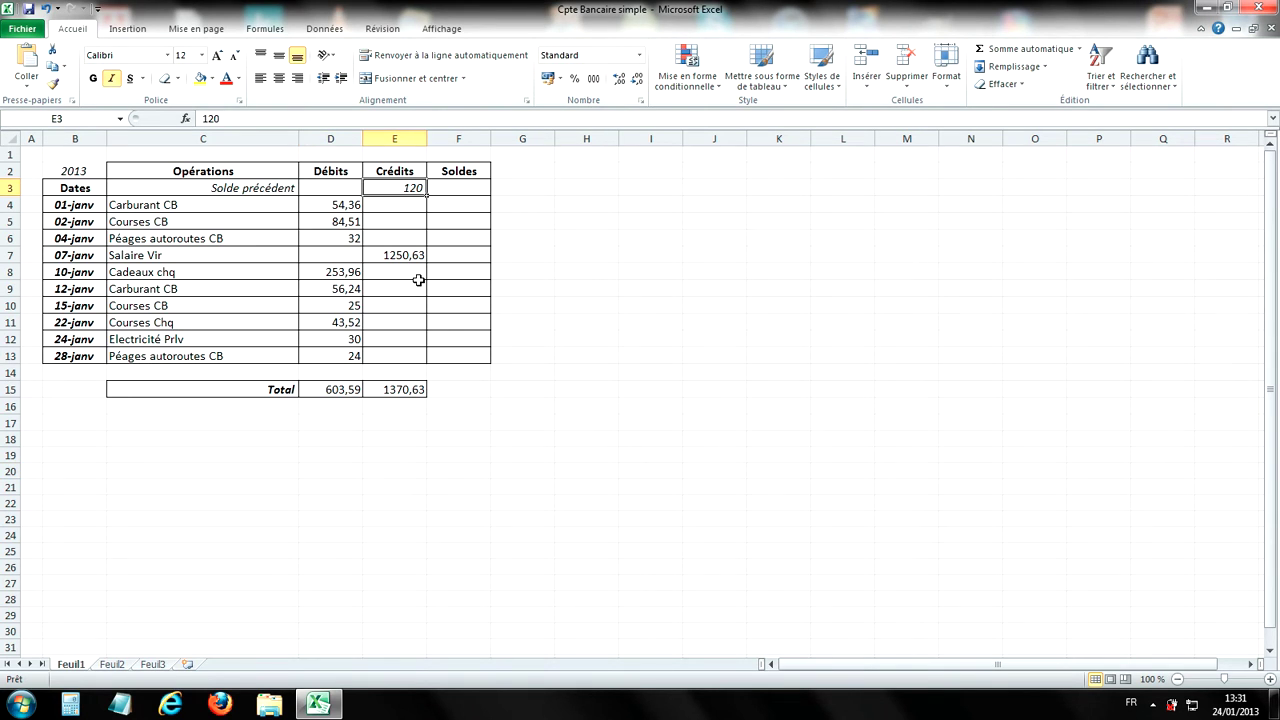
pyautogui.press('Delete')
pyautogui.click(457, 187)
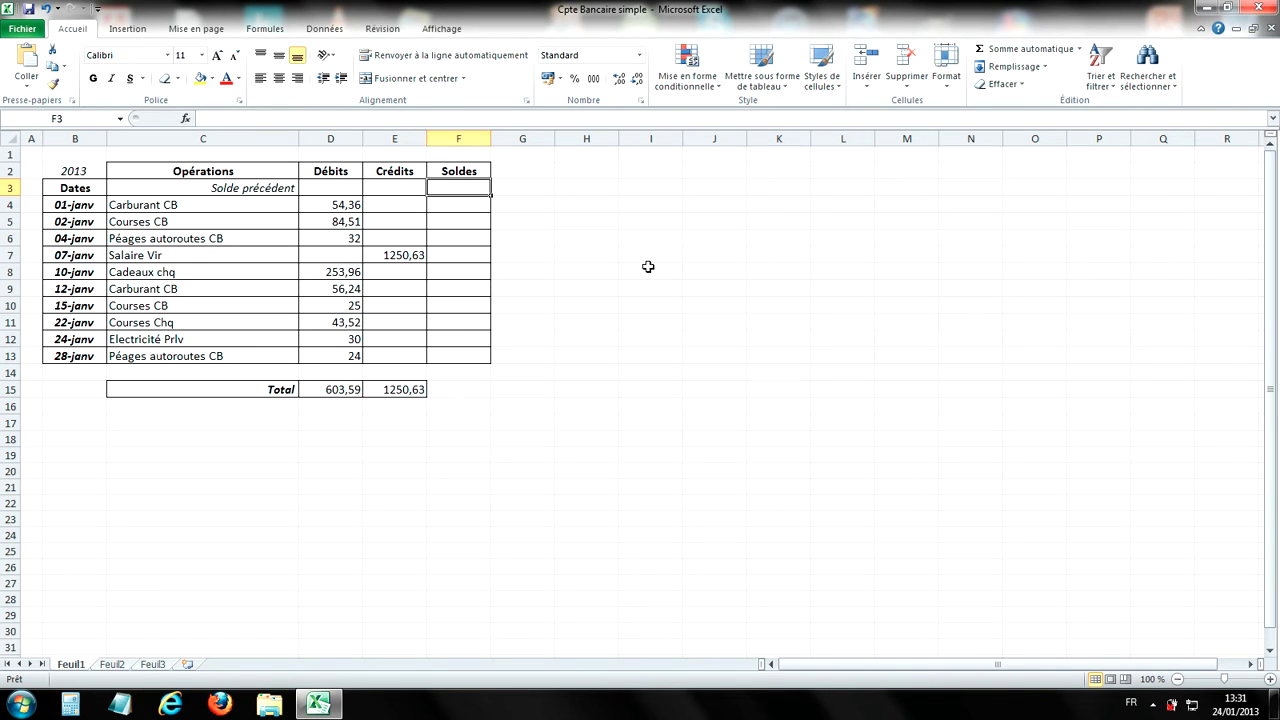
pyautogui.write('-12')
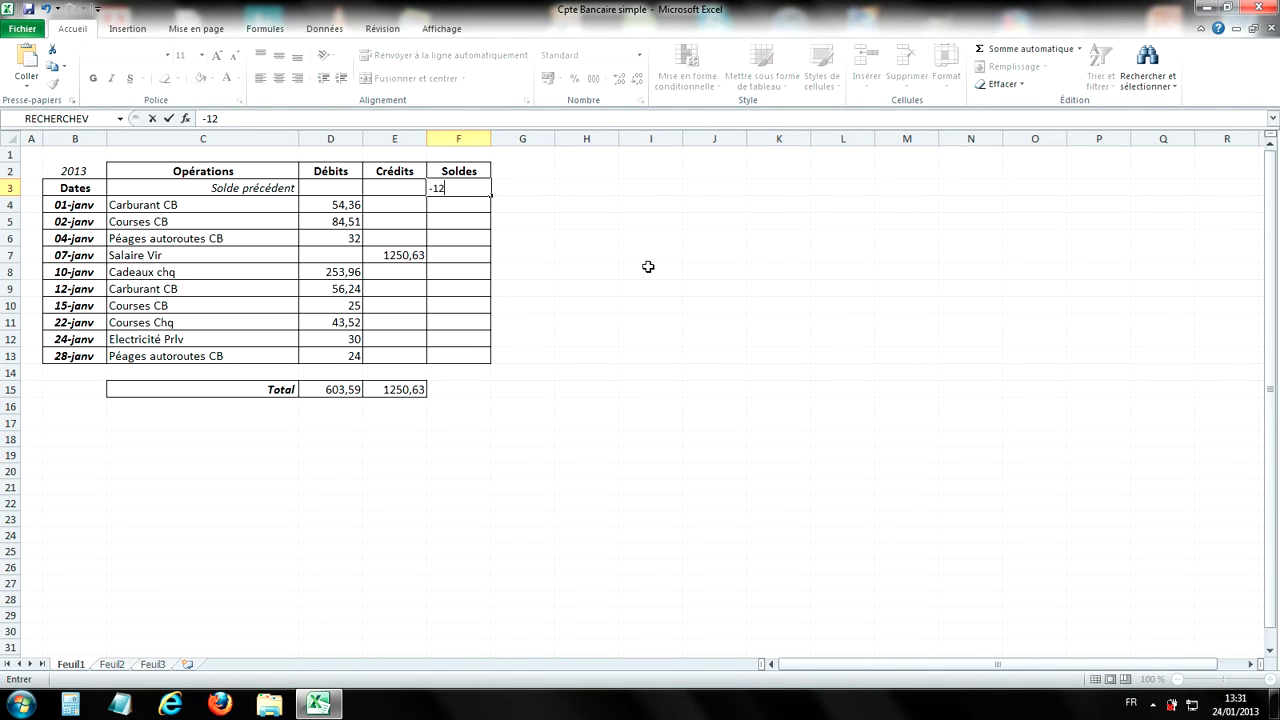
pyautogui.write('0')
pyautogui.press('Return')
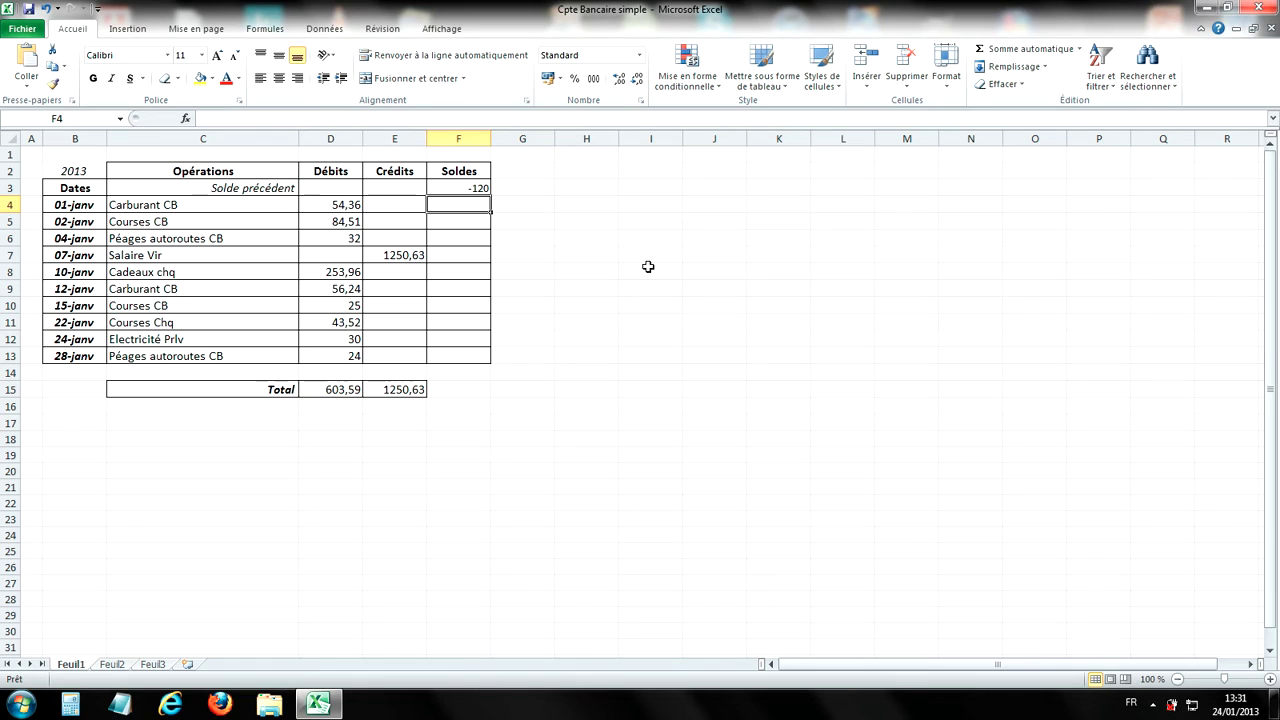
pyautogui.press('Up')
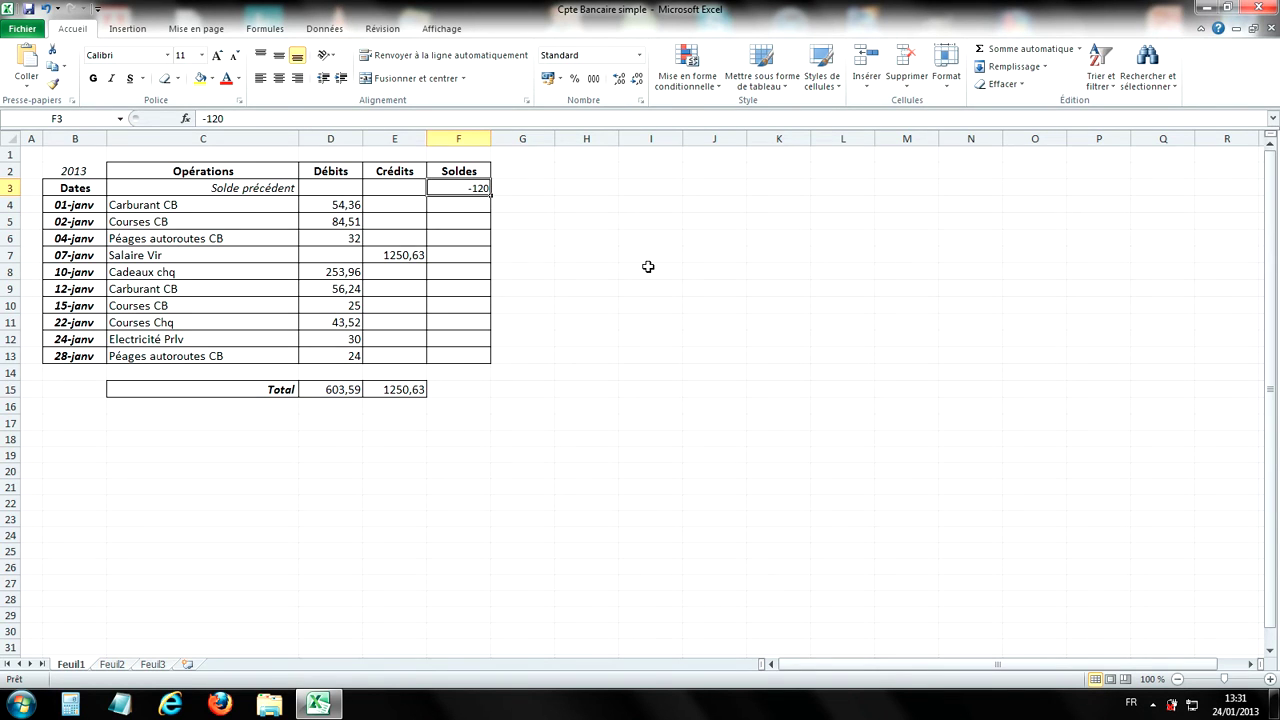
pyautogui.write('120')
pyautogui.press('Return')
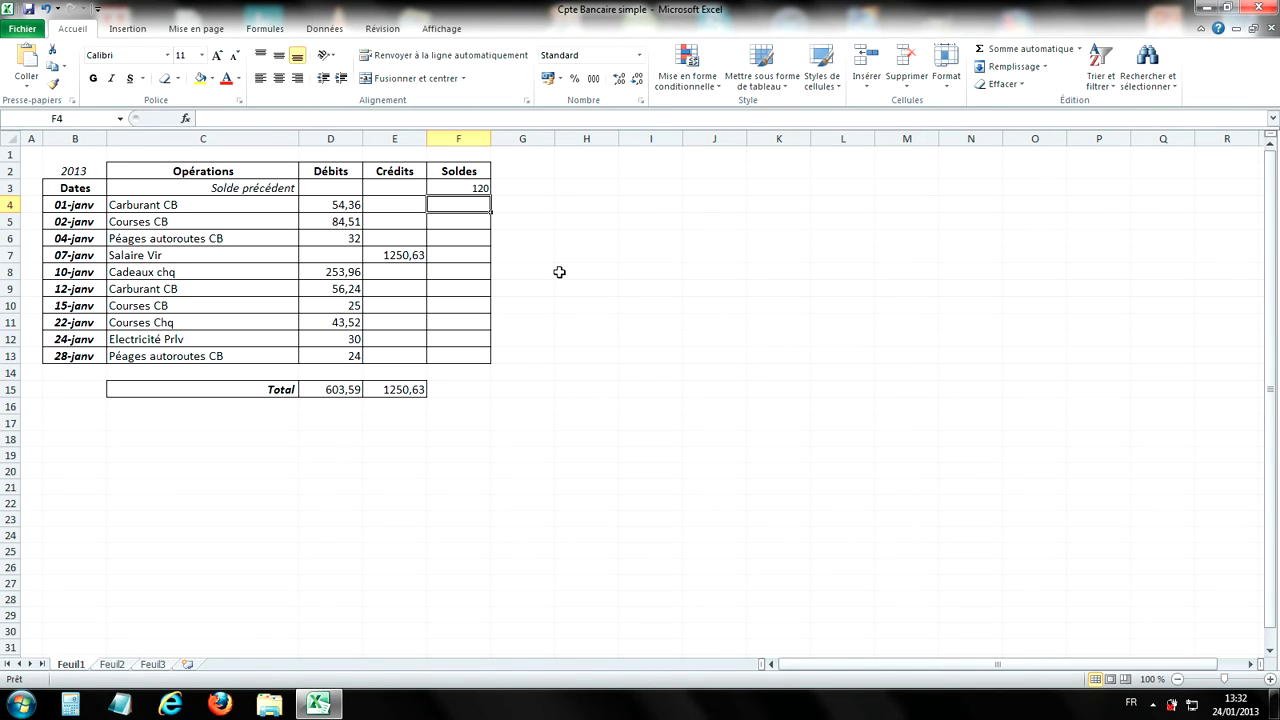
pyautogui.write('=')
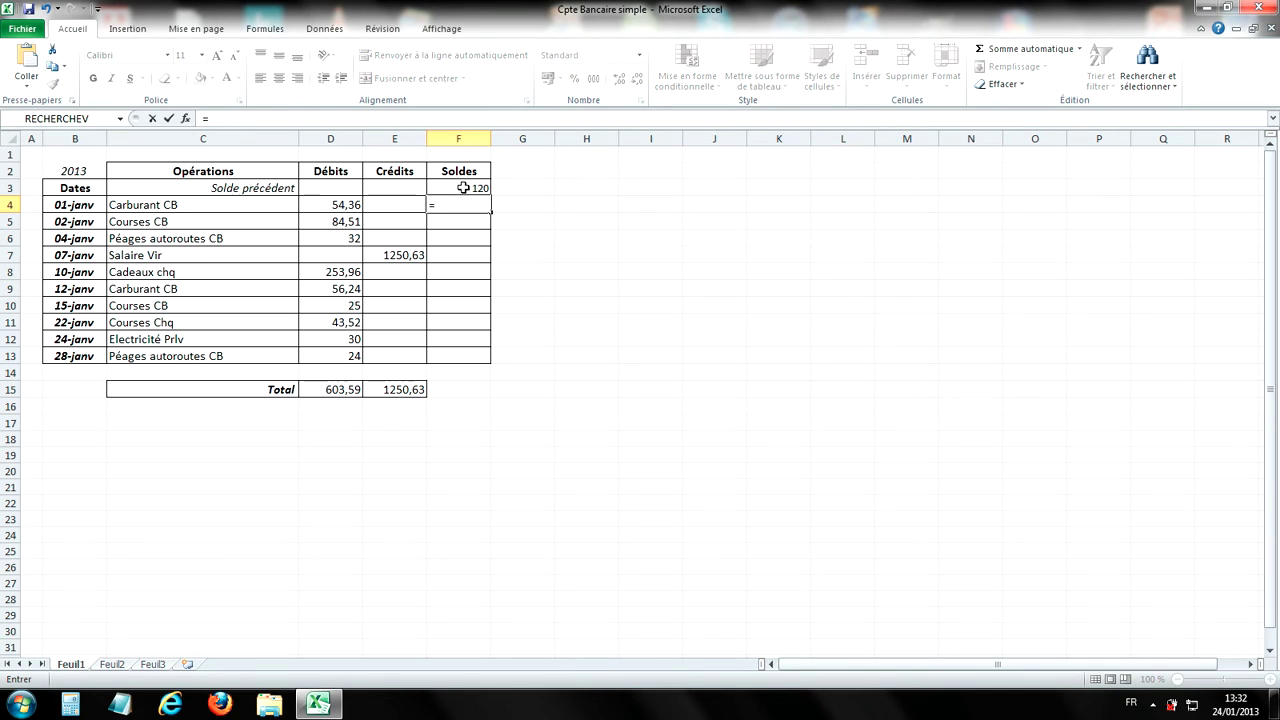
pyautogui.click(463, 187)
pyautogui.write('-')
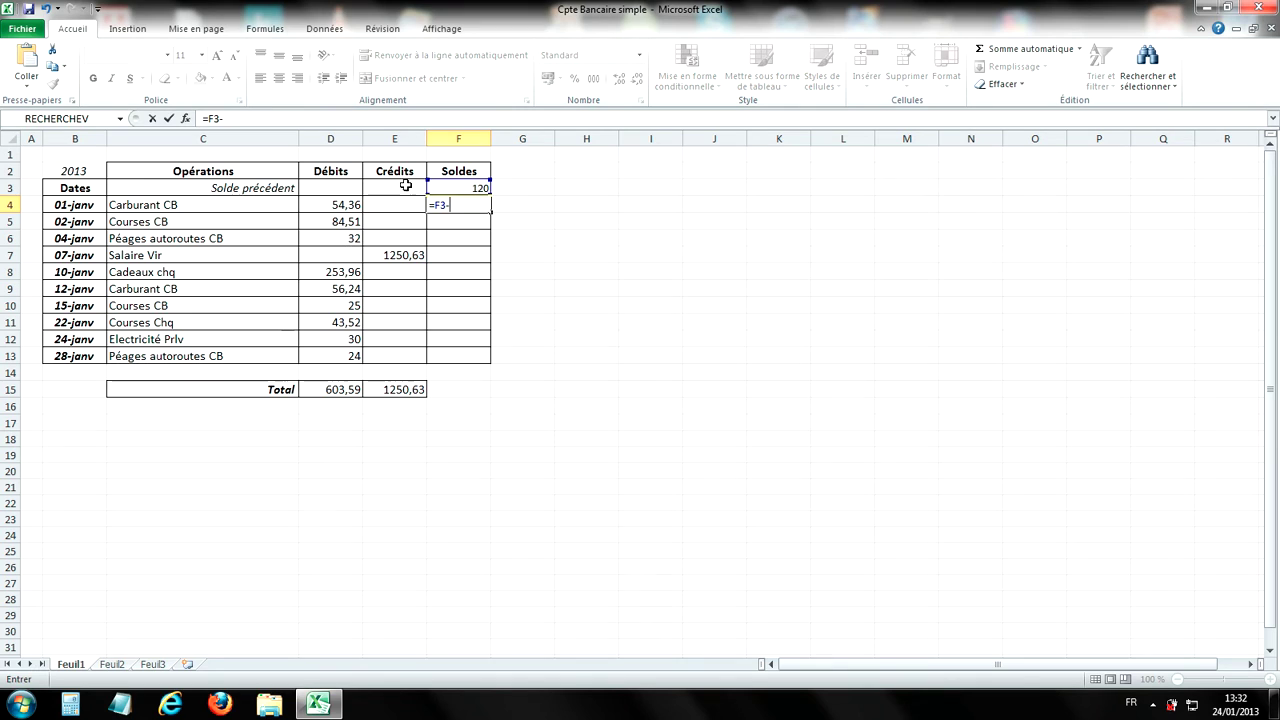
pyautogui.click(355, 204)
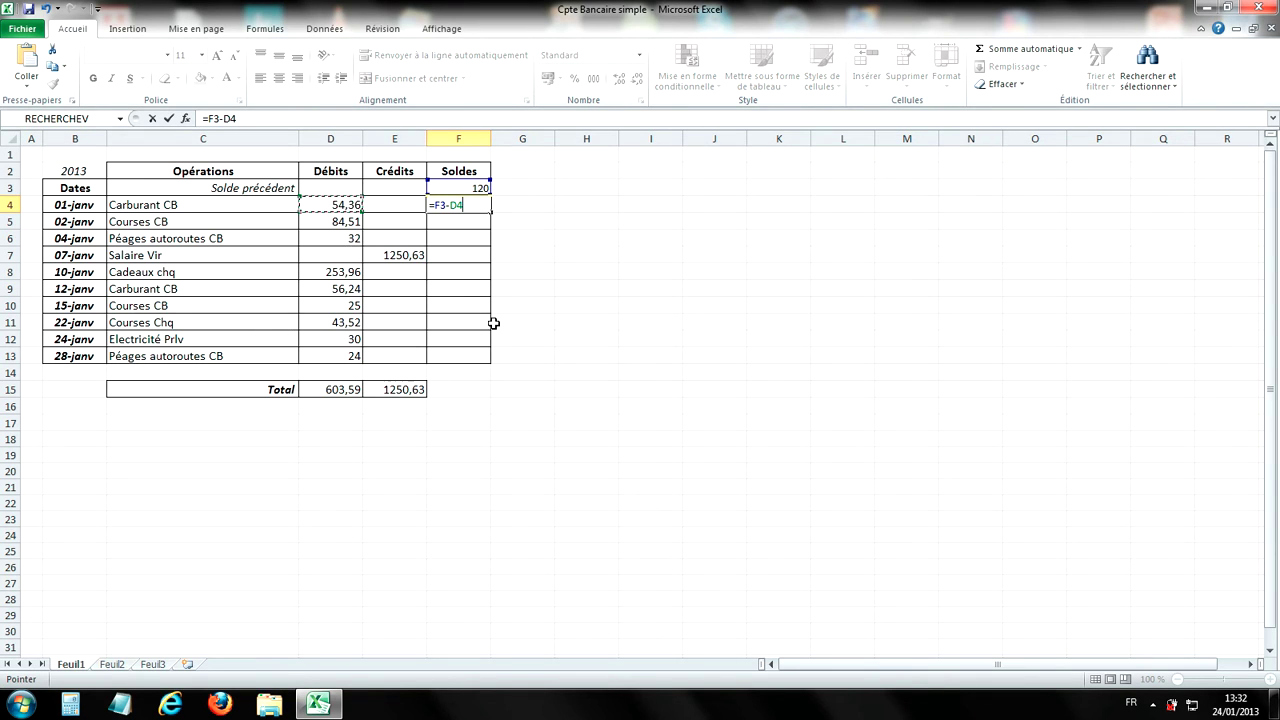
pyautogui.press('Return')
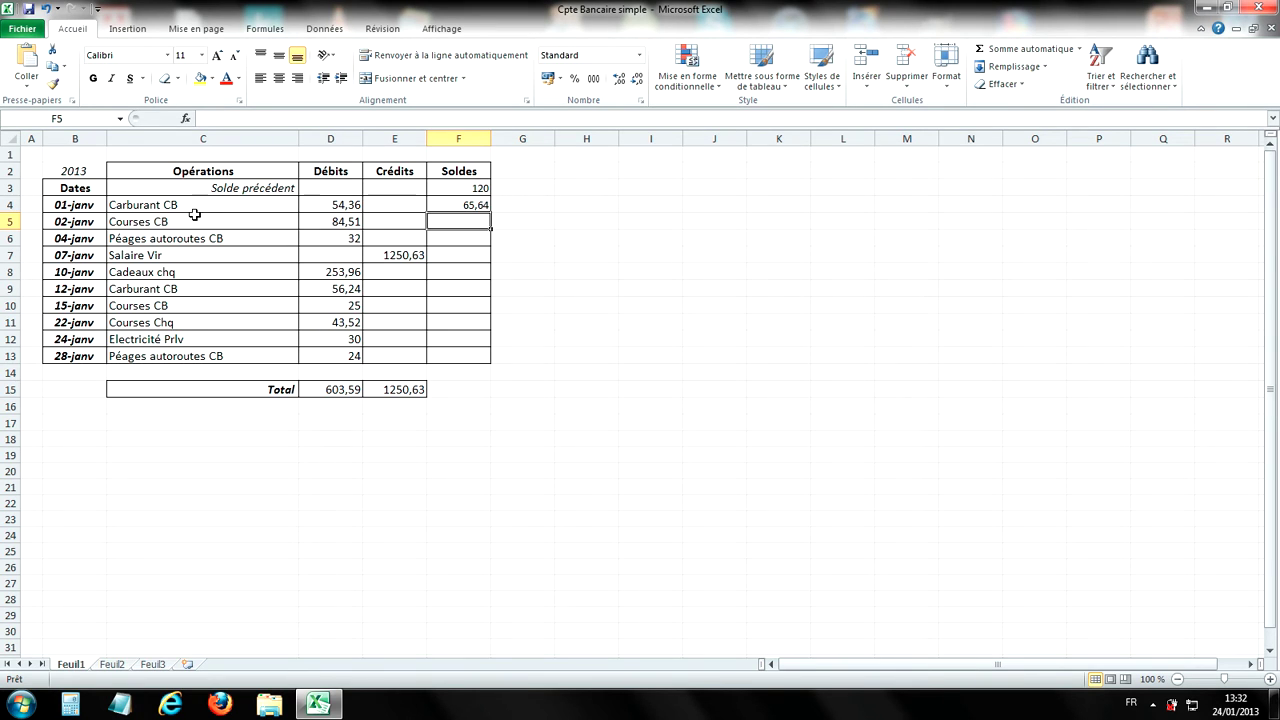
pyautogui.click(357, 204)
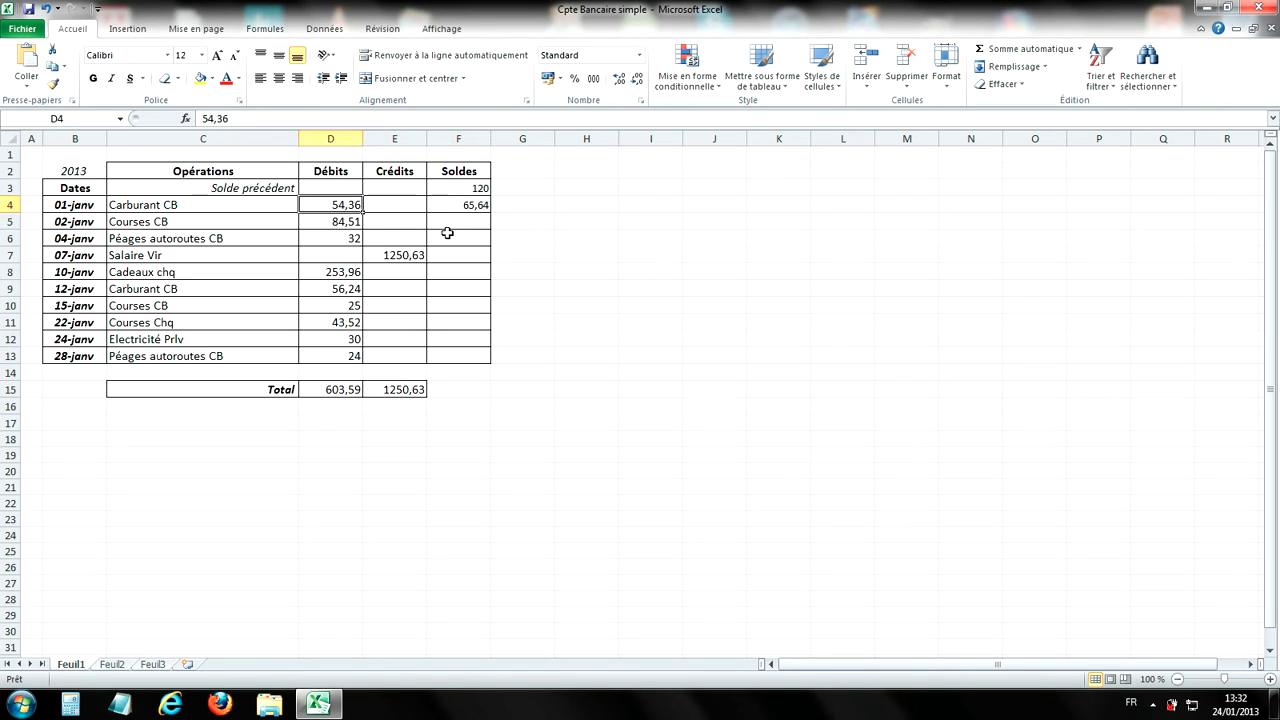
pyautogui.press('Delete')
pyautogui.press('Right')
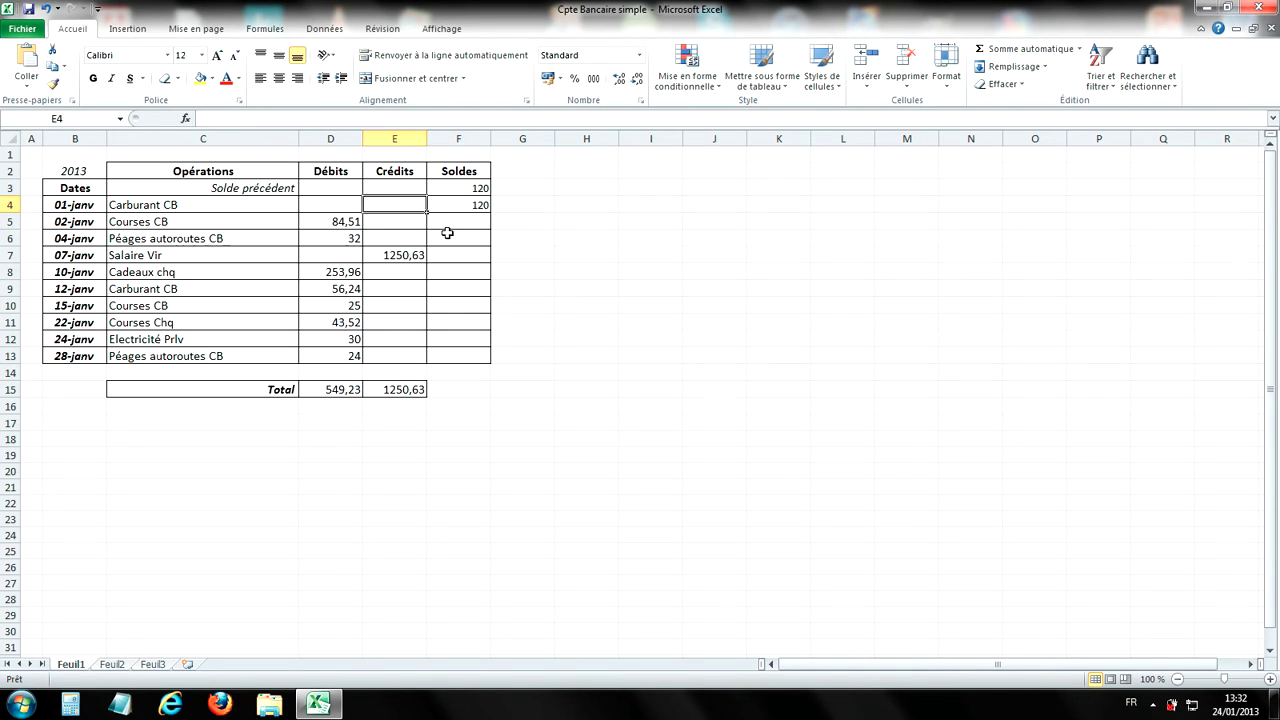
pyautogui.write('50')
pyautogui.press('Return')
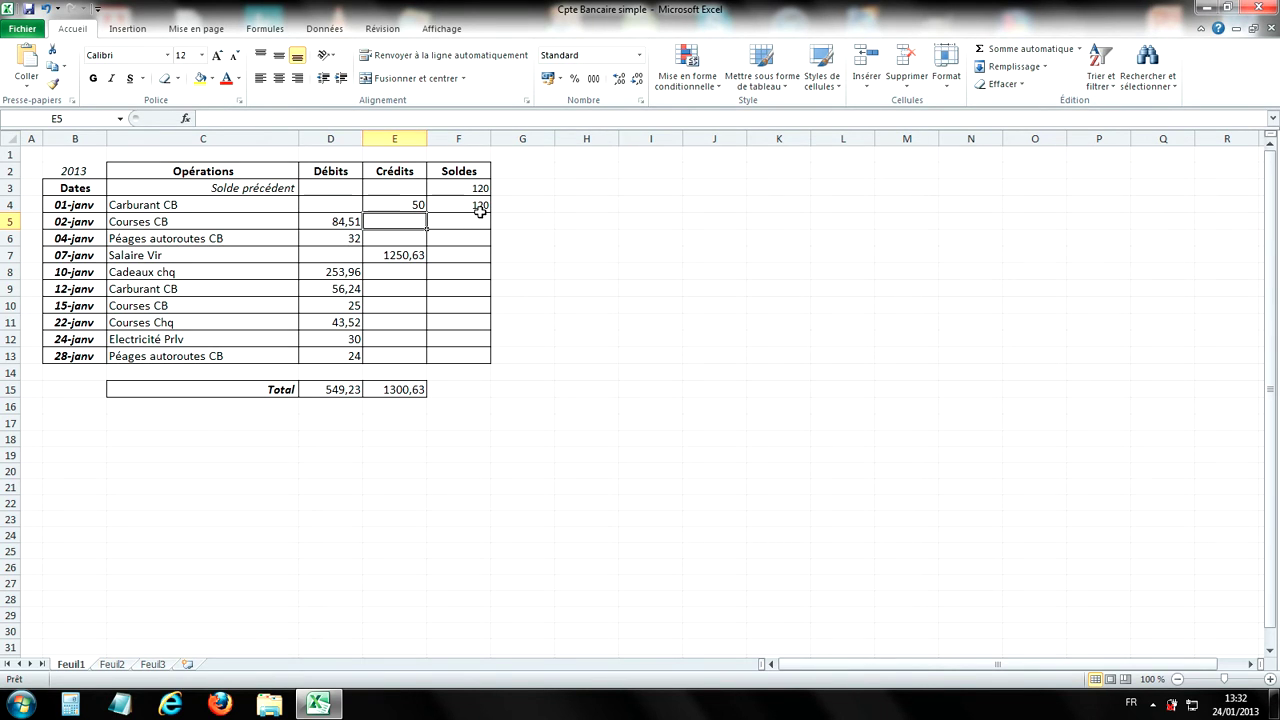
pyautogui.hotkey('ctrl', 'z')
pyautogui.hotkey('ctrl', 'z')
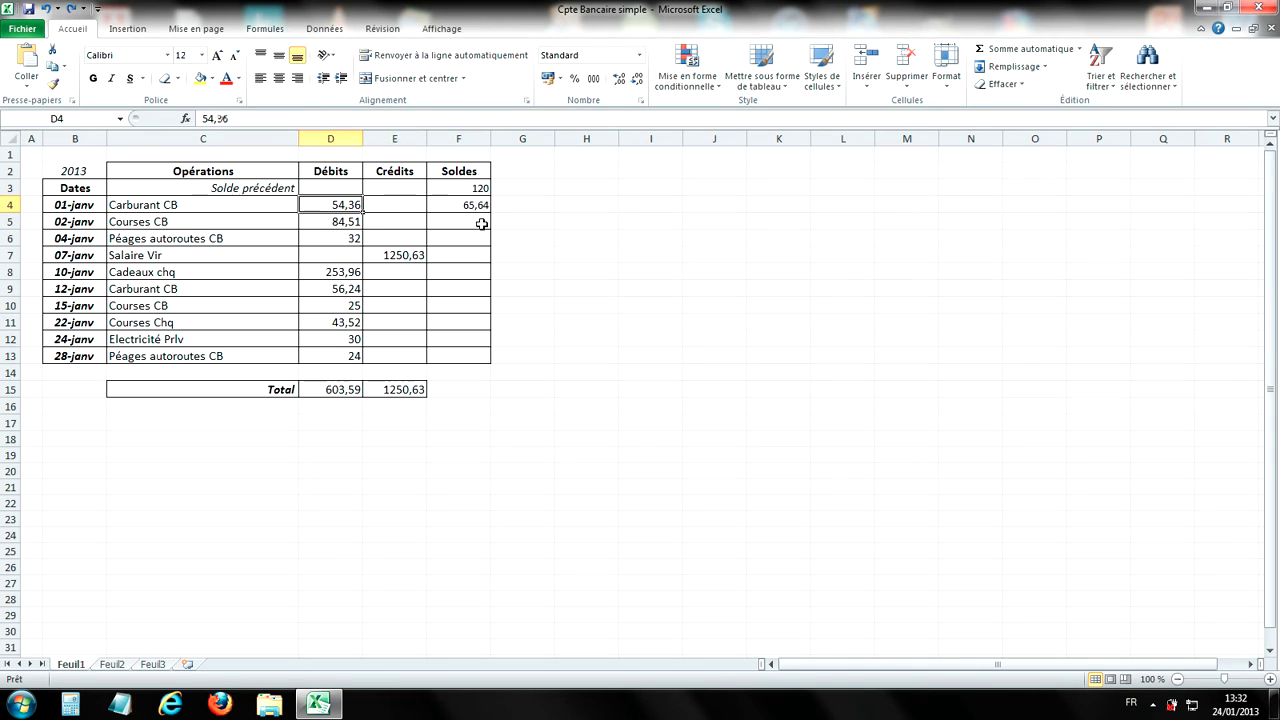
pyautogui.click(476, 207)
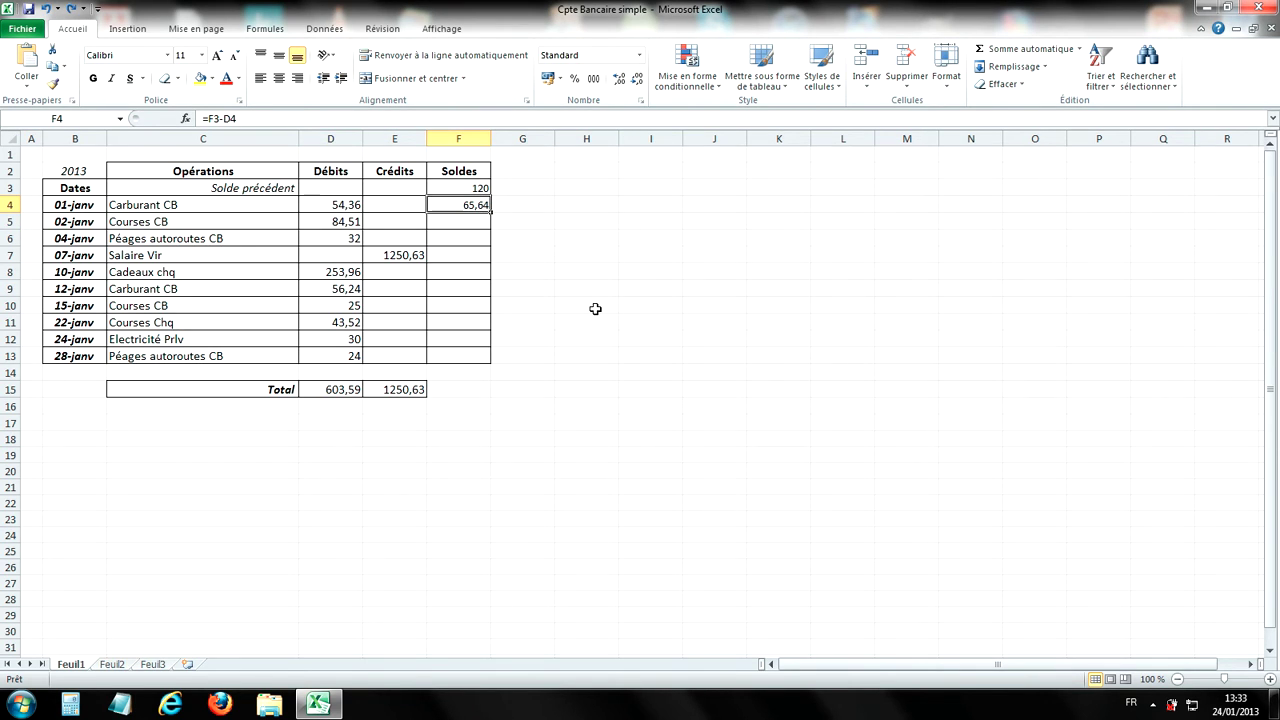
pyautogui.press('Delete')
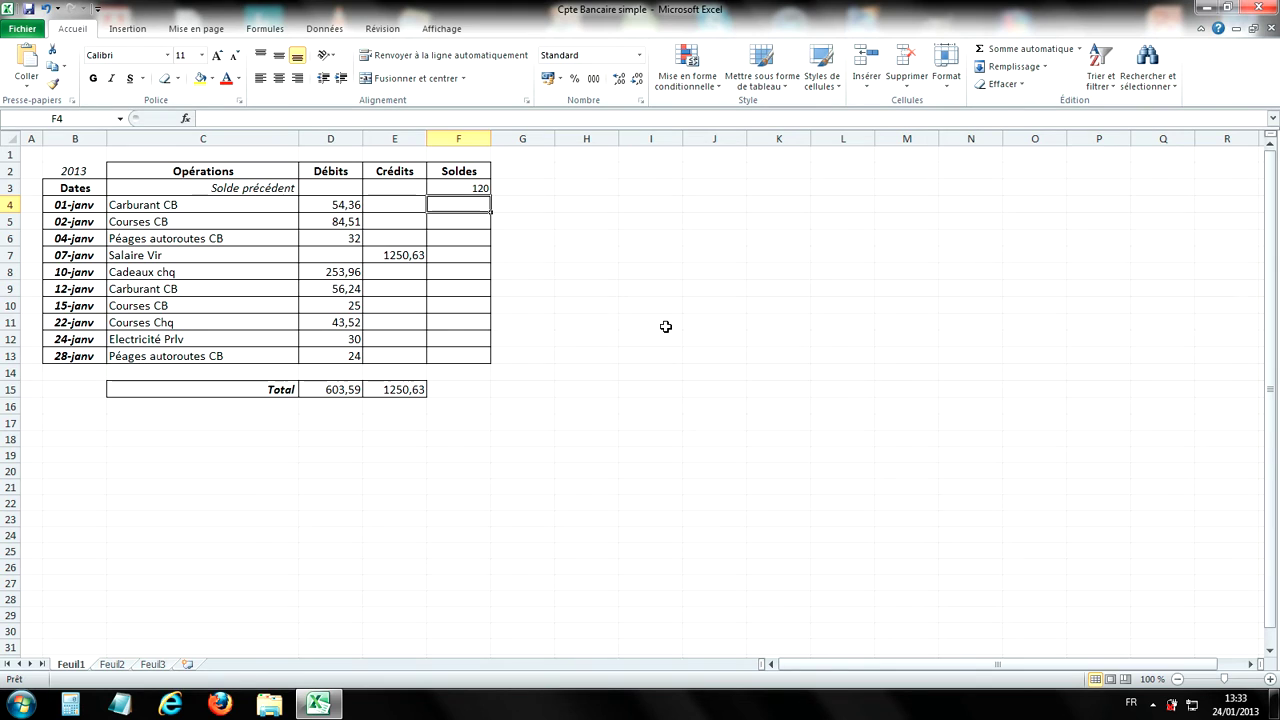
# Step: Enter =F3-D4+E4 in the 01-janv Soldes cell, giving 65,64
pyautogui.write('=')
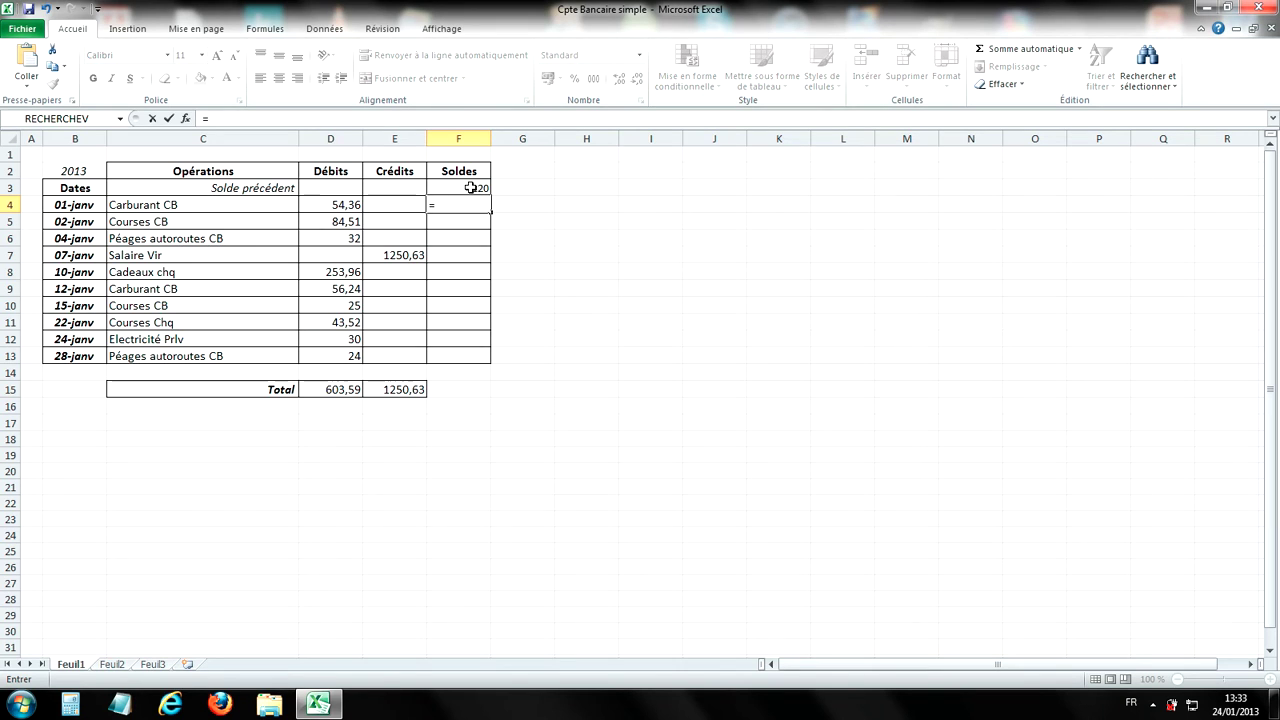
pyautogui.click(470, 188)
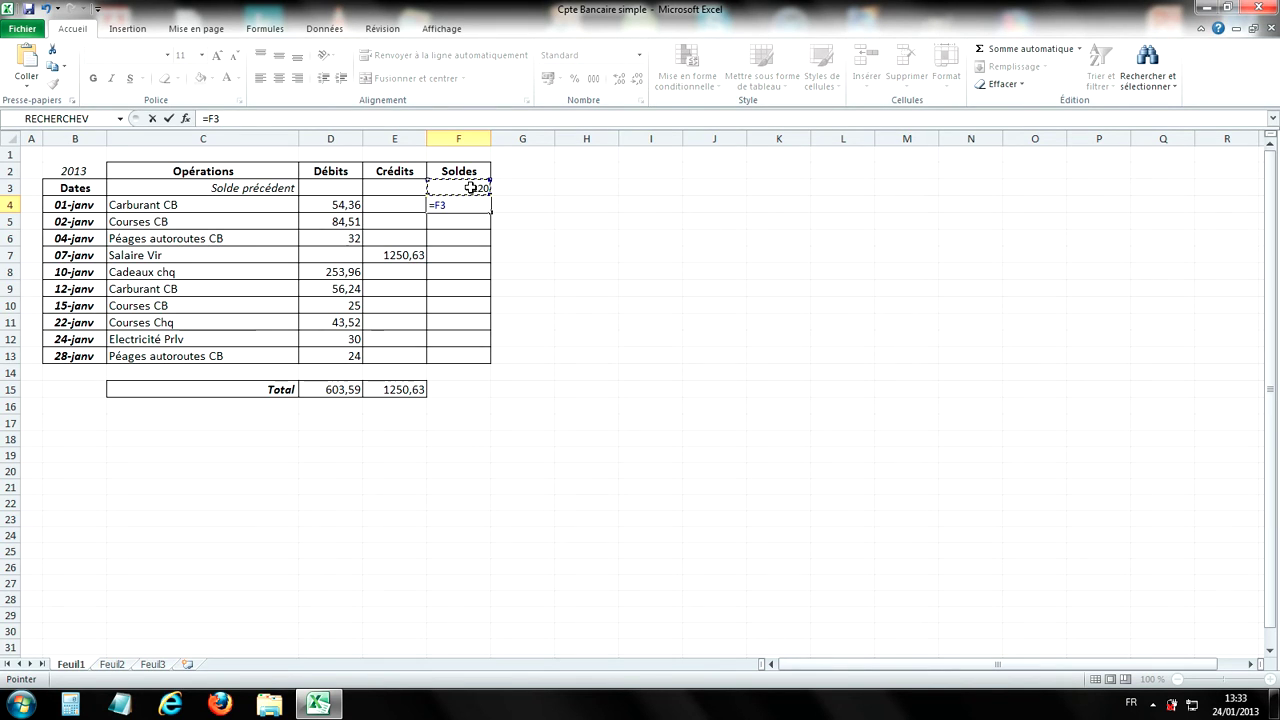
pyautogui.write('-')
pyautogui.click(341, 207)
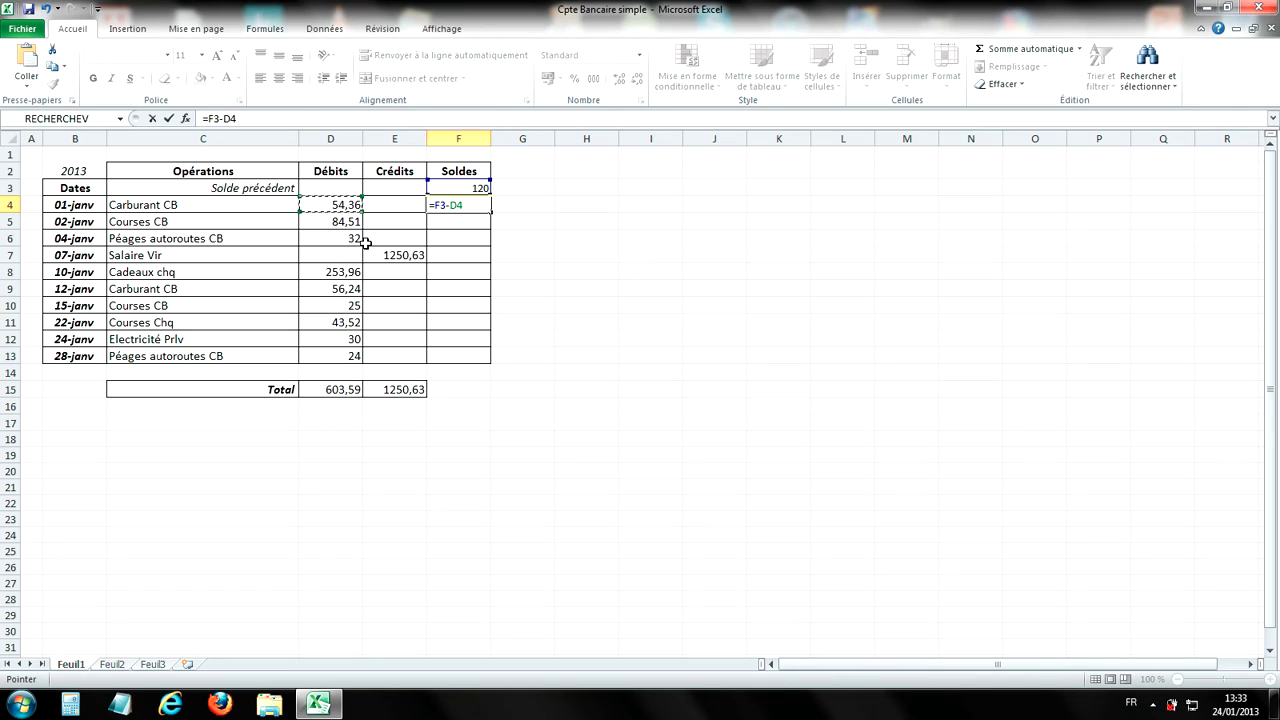
pyautogui.write('+')
pyautogui.click(390, 206)
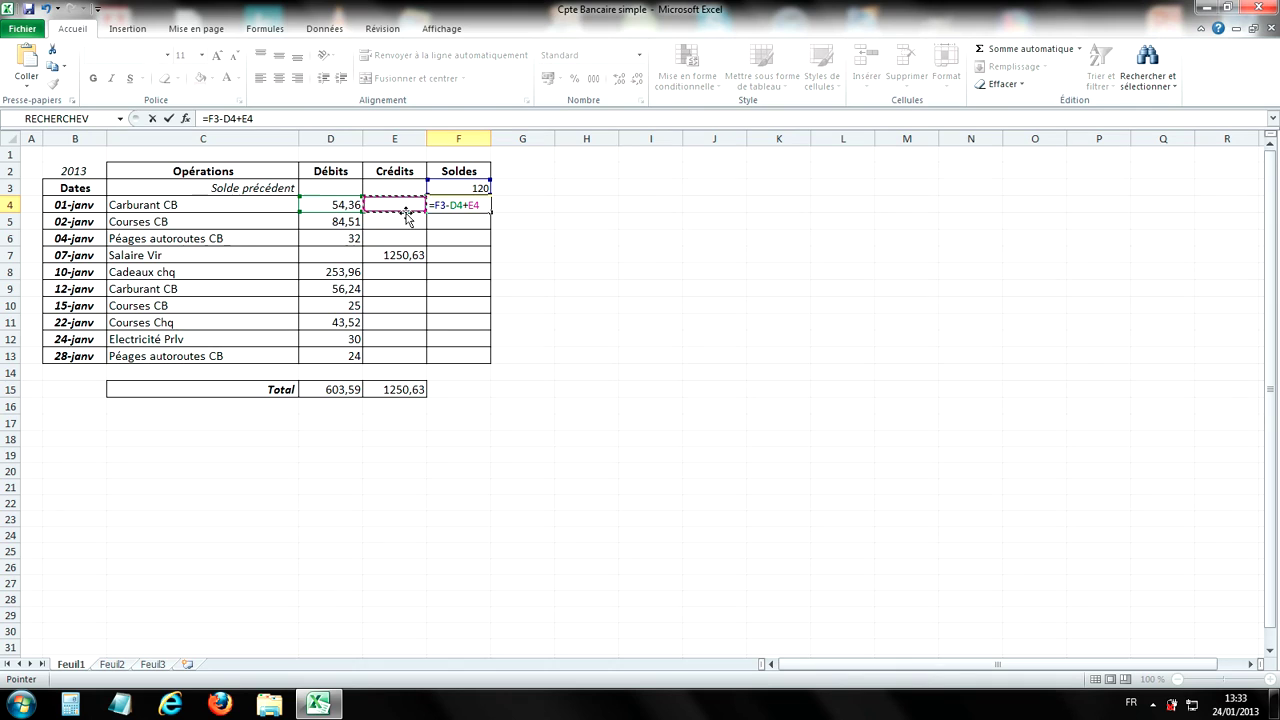
pyautogui.press('Return')
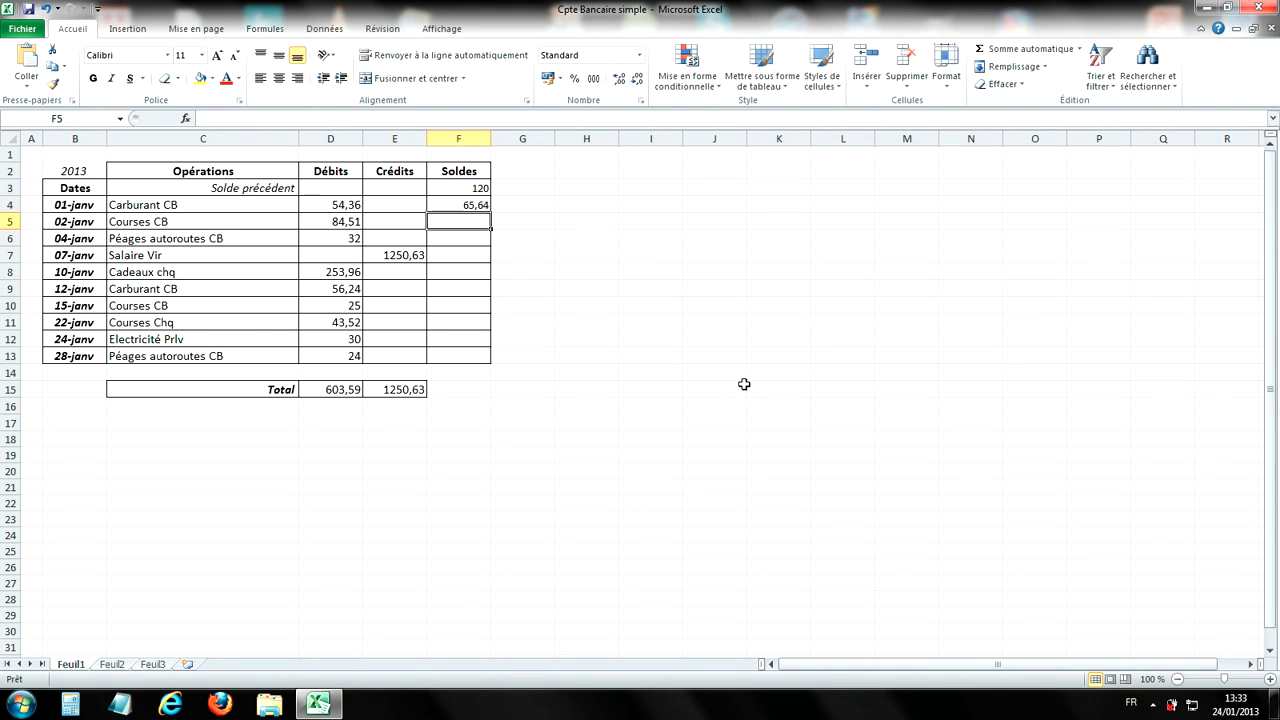
# Step: Enter =F4-D5+E5 in the 02-janv Soldes cell, giving -18,87
pyautogui.write('=')
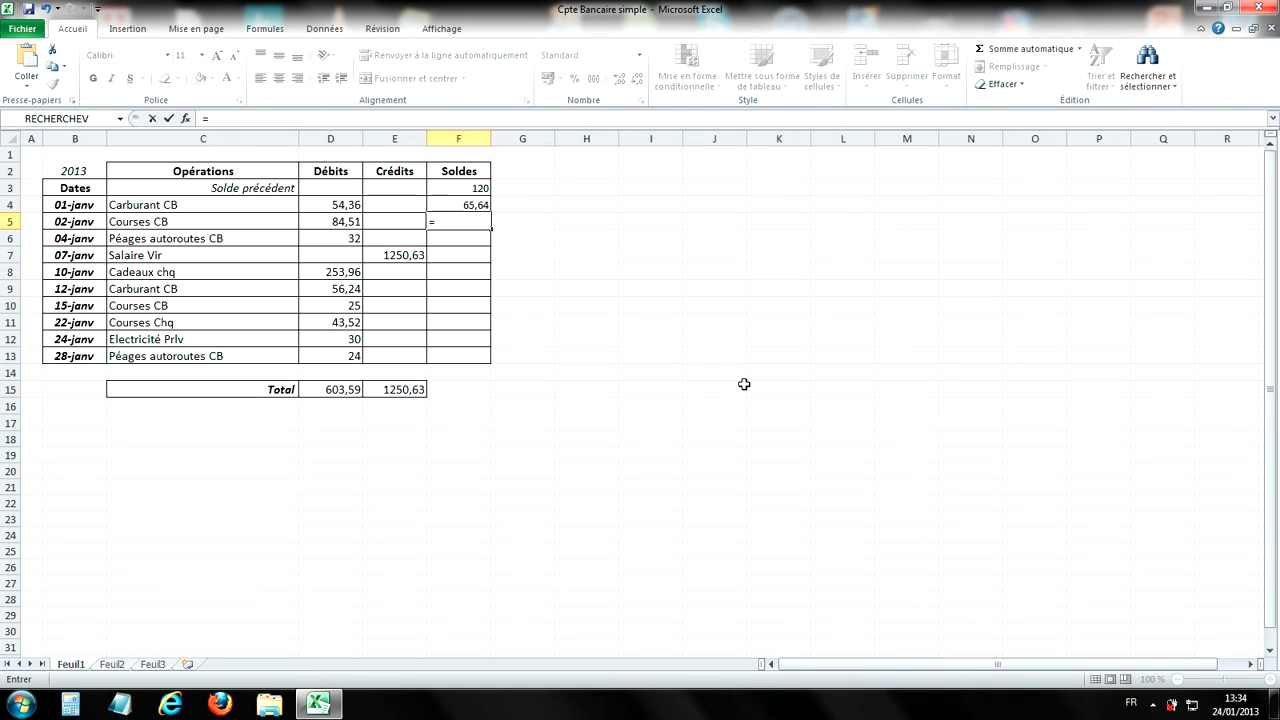
pyautogui.click(466, 202)
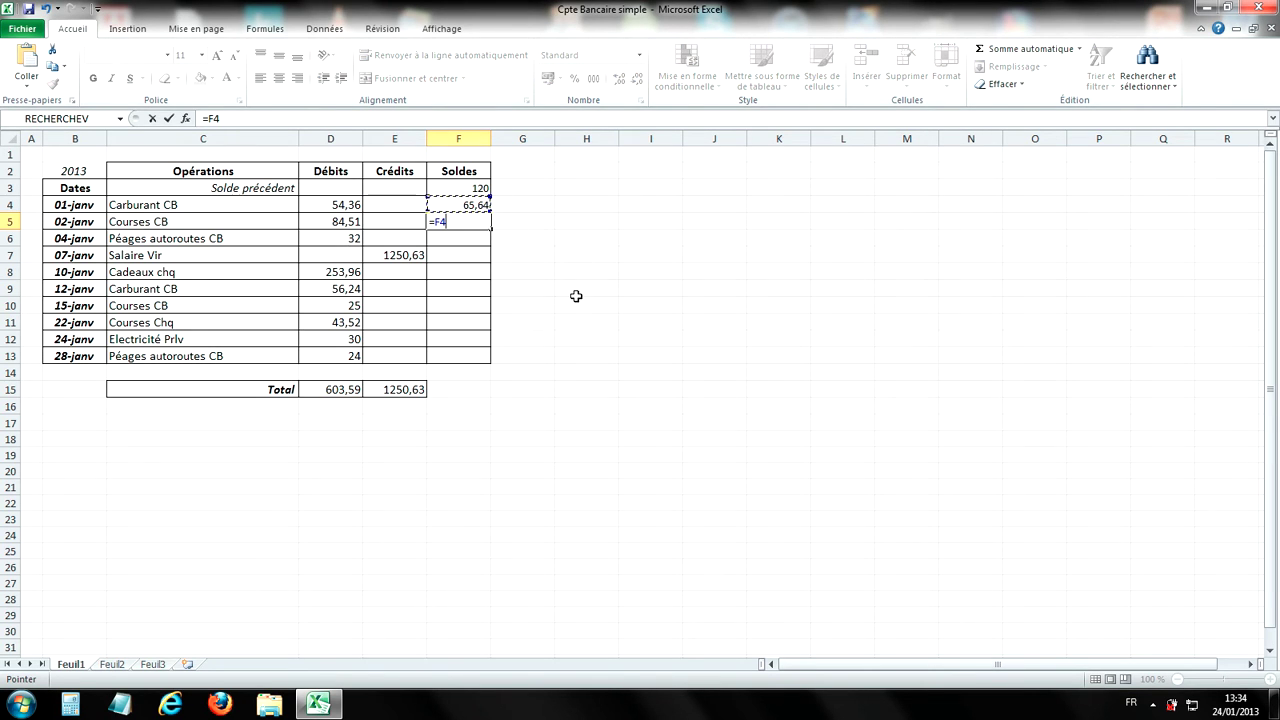
pyautogui.write('-')
pyautogui.click(330, 222)
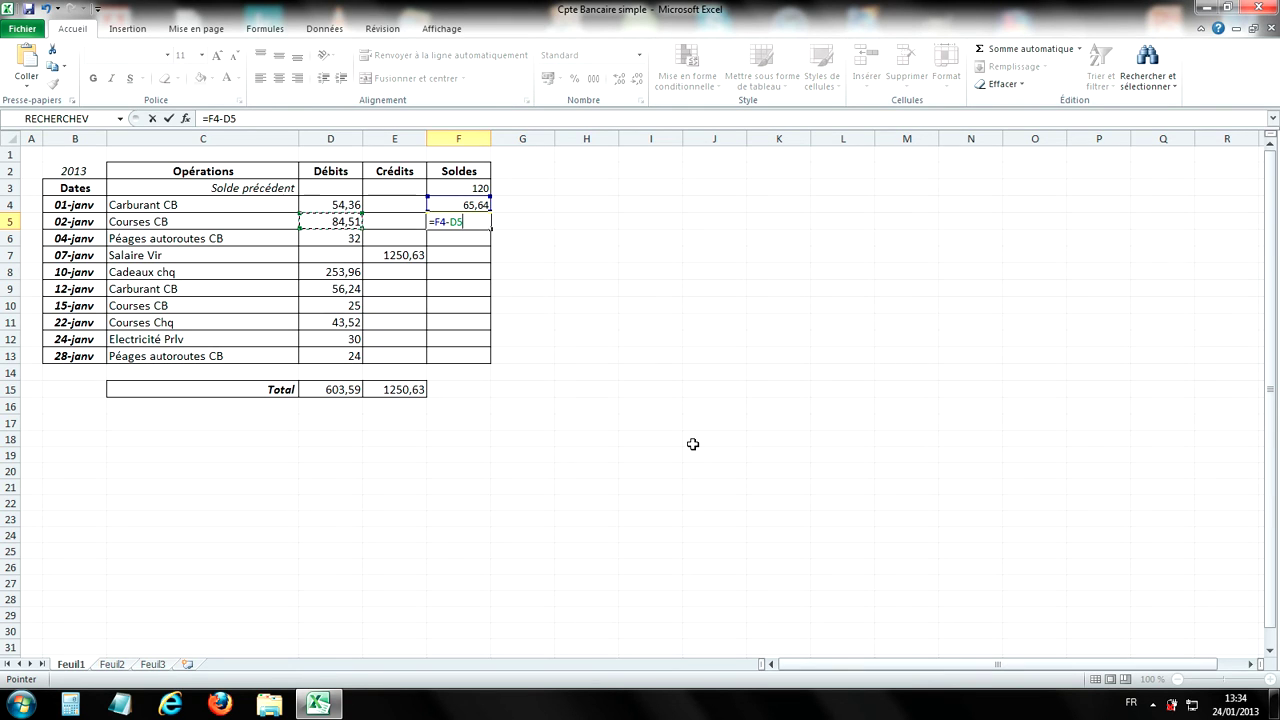
pyautogui.write('+')
pyautogui.click(400, 219)
pyautogui.press('Return')
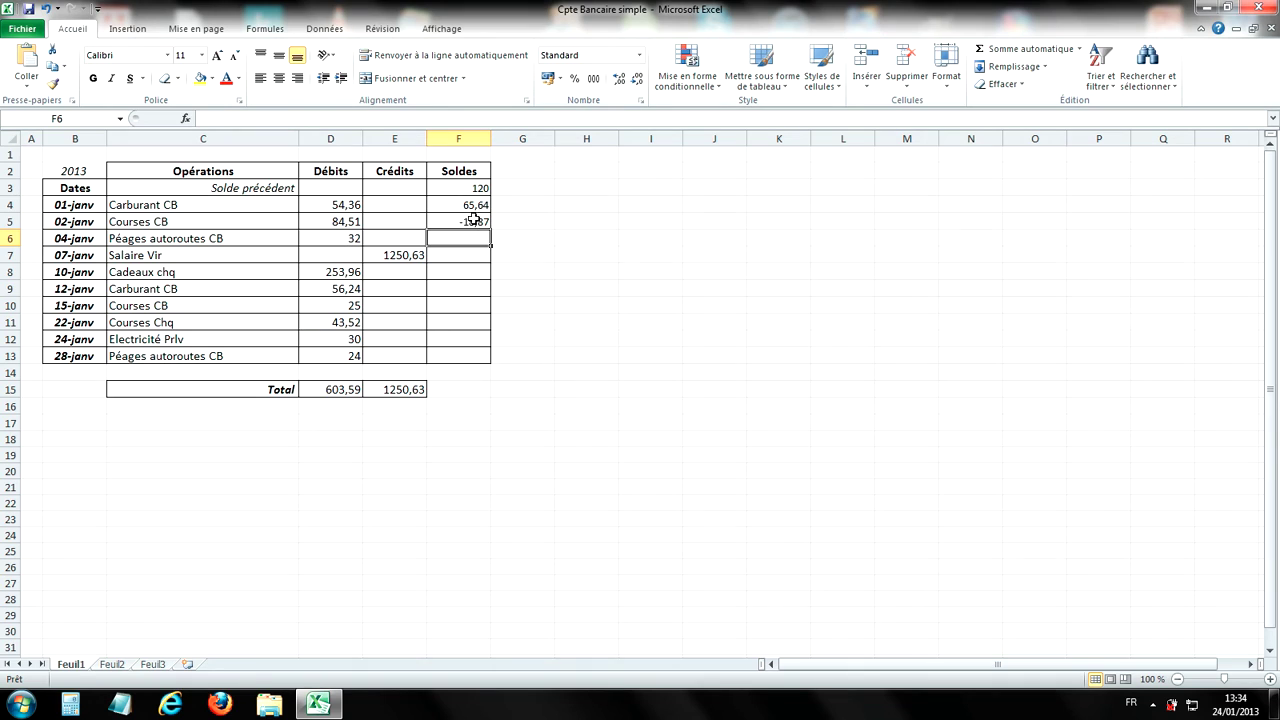
pyautogui.click(471, 222)
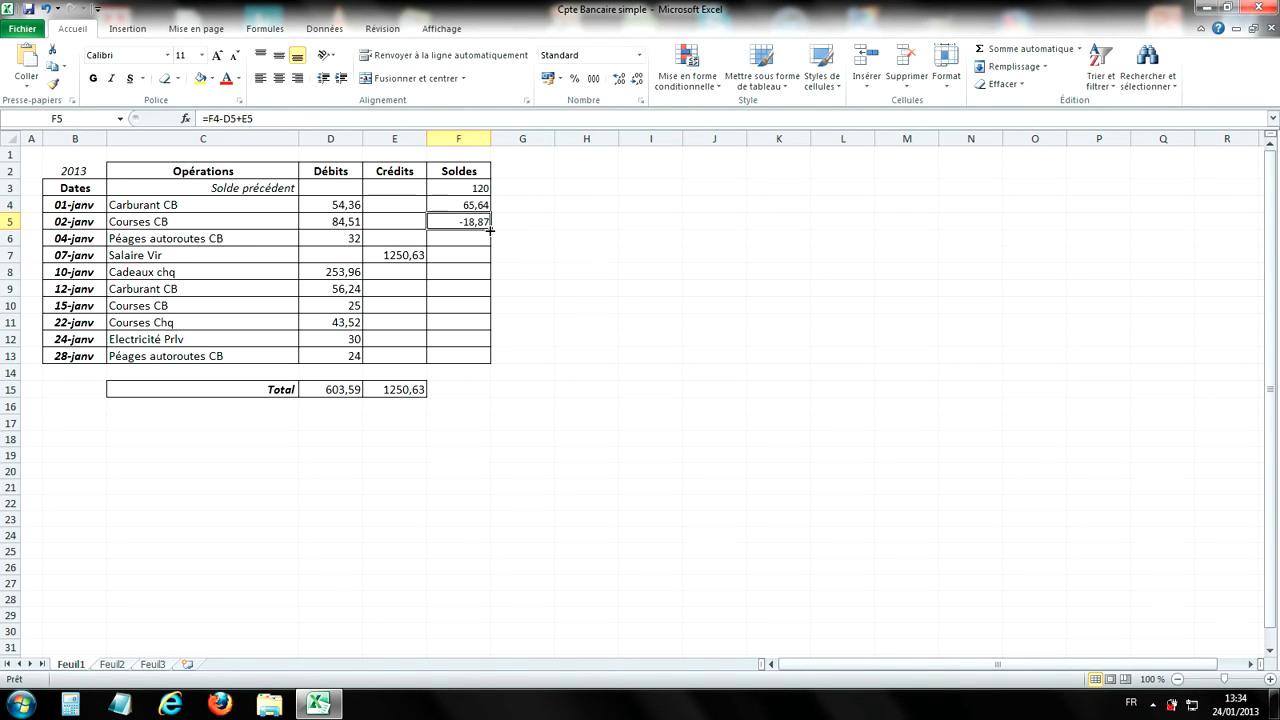
# Step: Fill the balance formula from F5 down to F13, ending at 767,04
pyautogui.moveTo(490, 229); pyautogui.dragTo(490, 362)
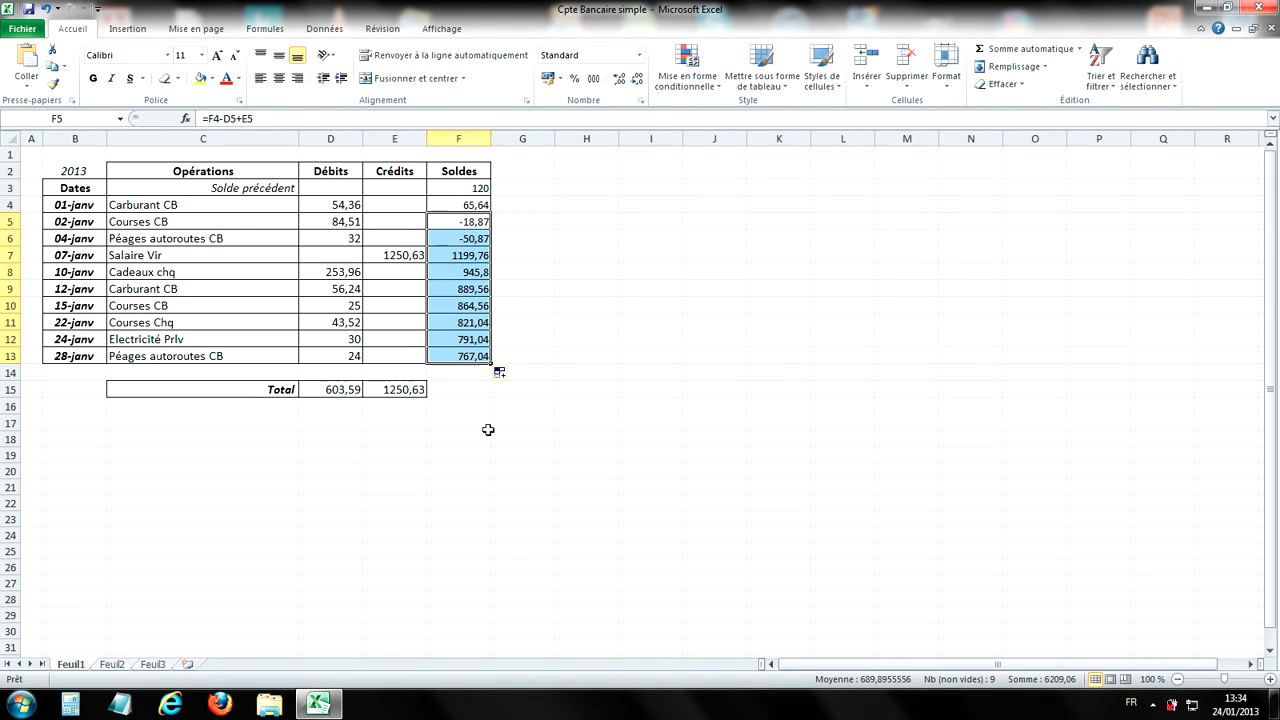
pyautogui.click(595, 335)
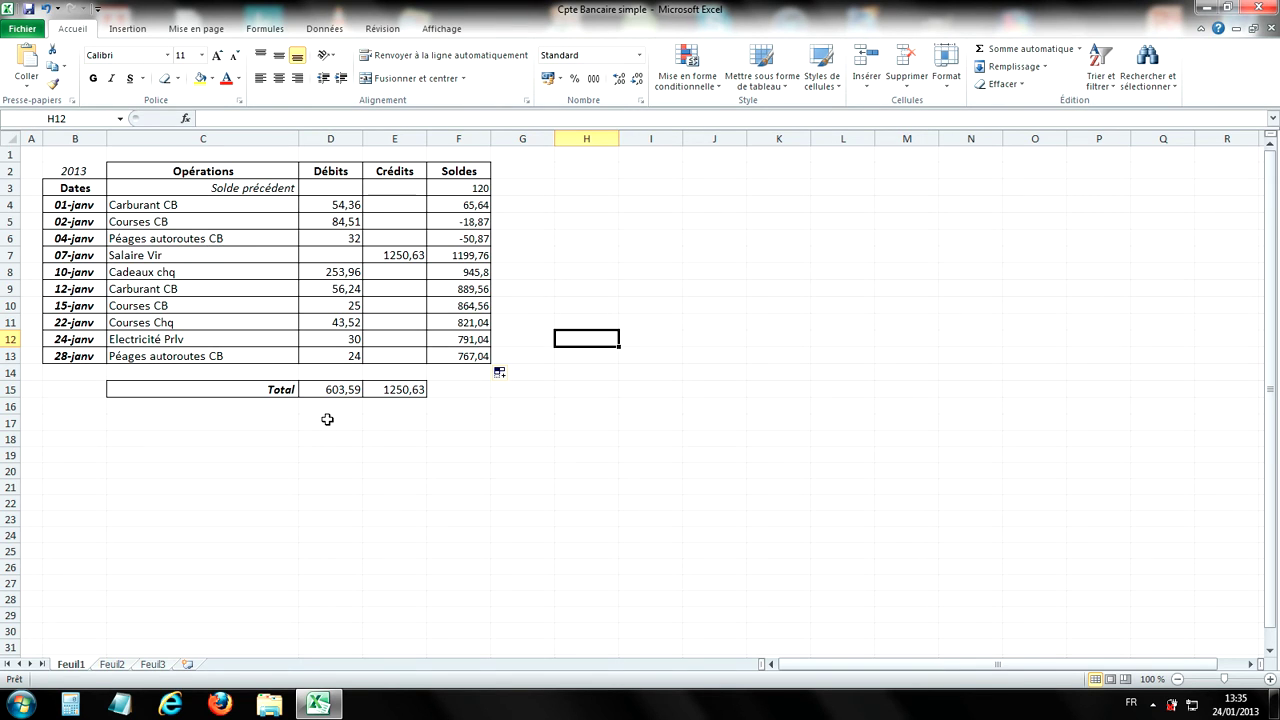
# Step: Insert a narrow column before Débits and give it the header 'Modes'
pyautogui.rightClick(330, 140)
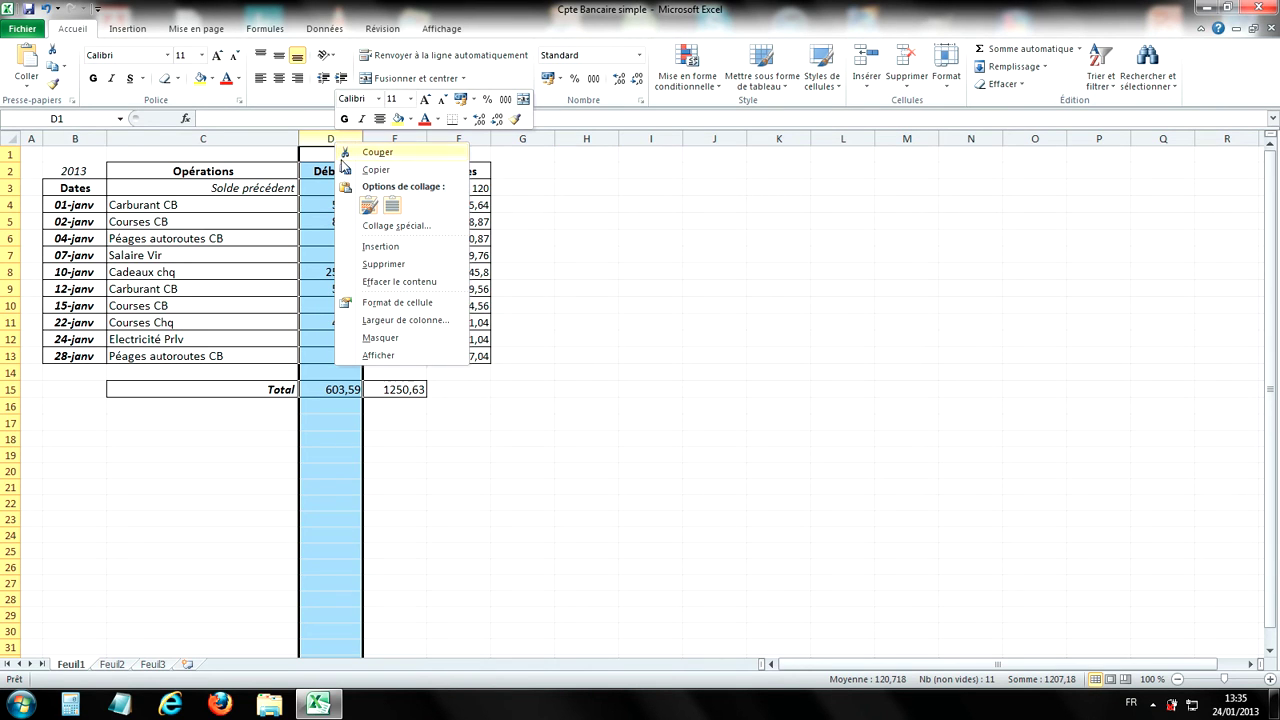
pyautogui.click(380, 247)
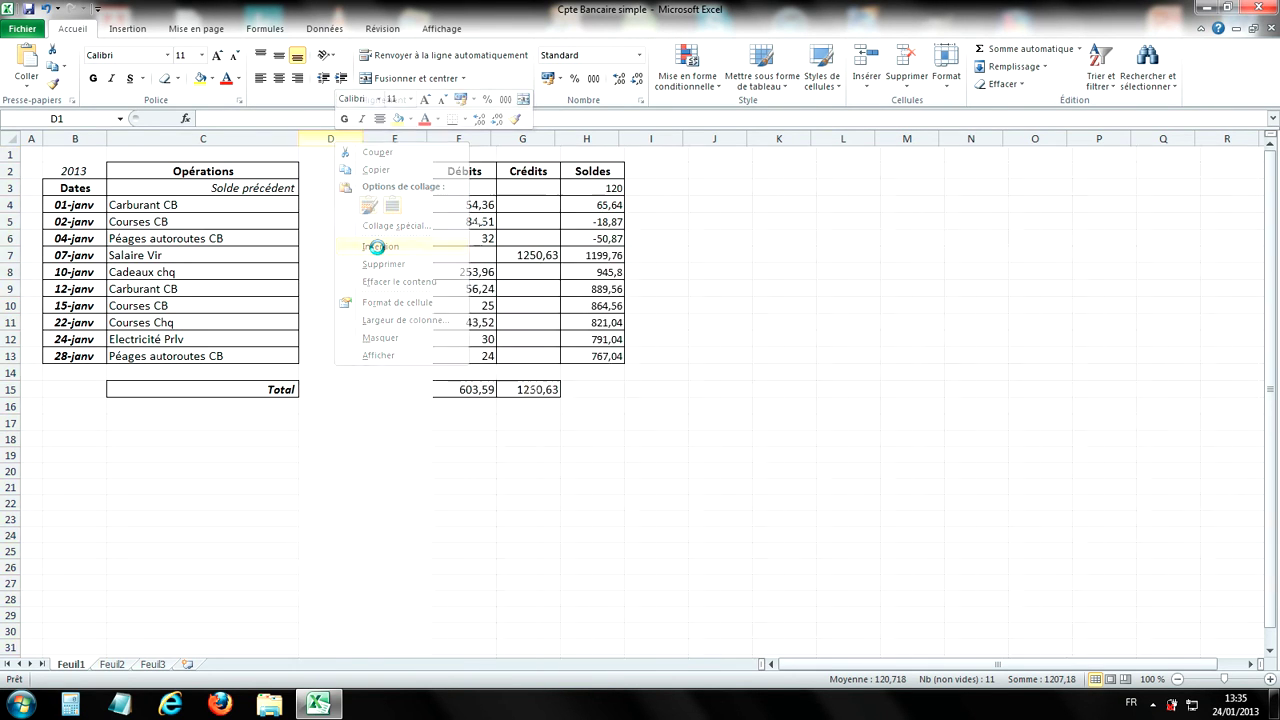
pyautogui.click(382, 249)
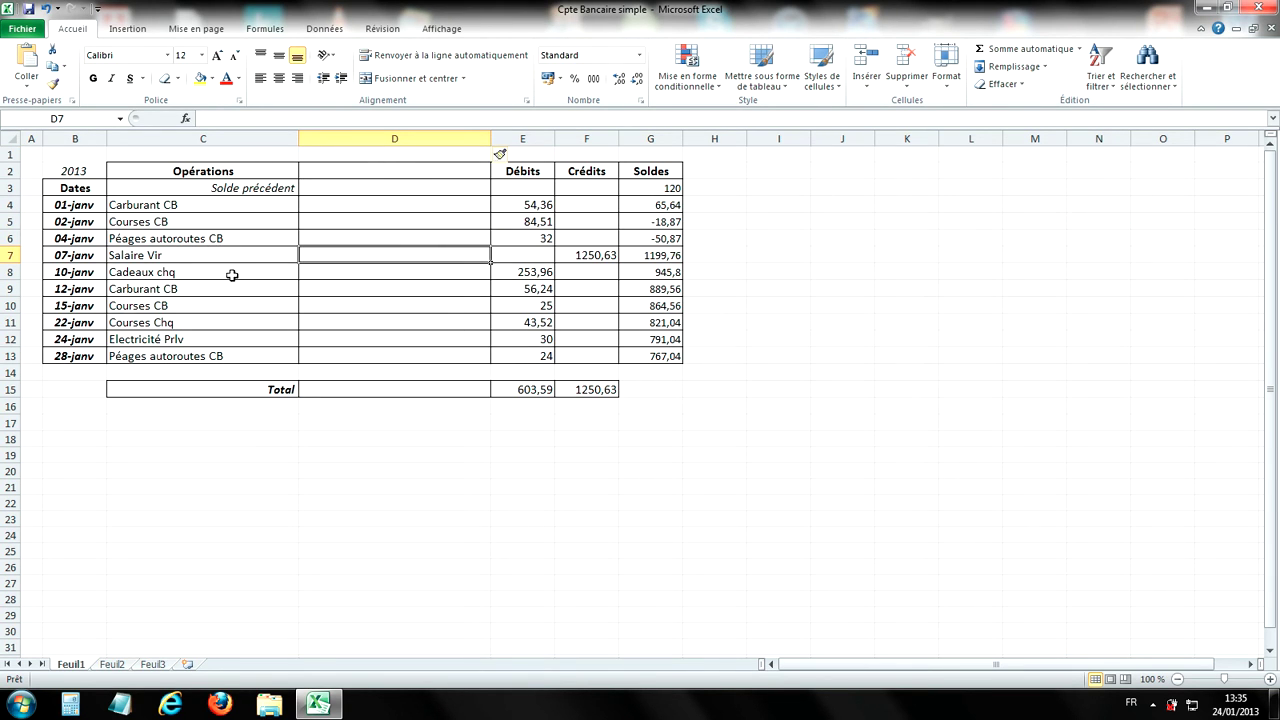
pyautogui.moveTo(490, 143); pyautogui.dragTo(358, 143)
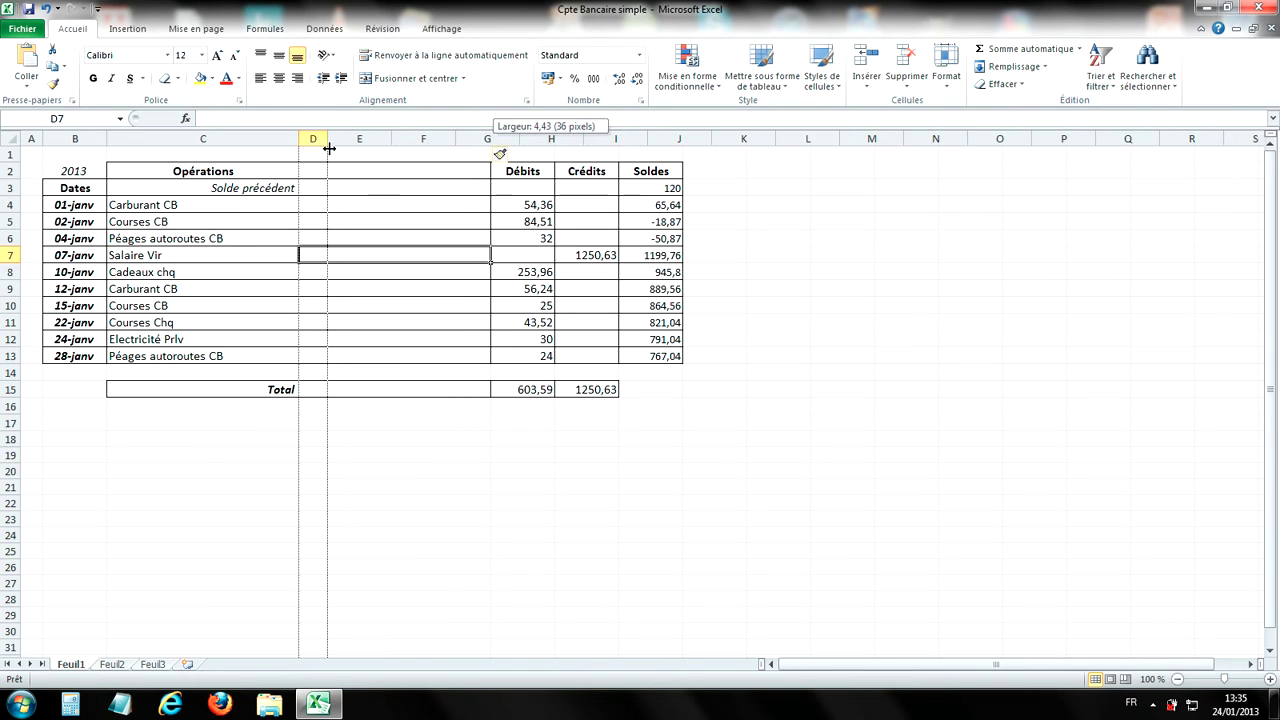
pyautogui.click(344, 170)
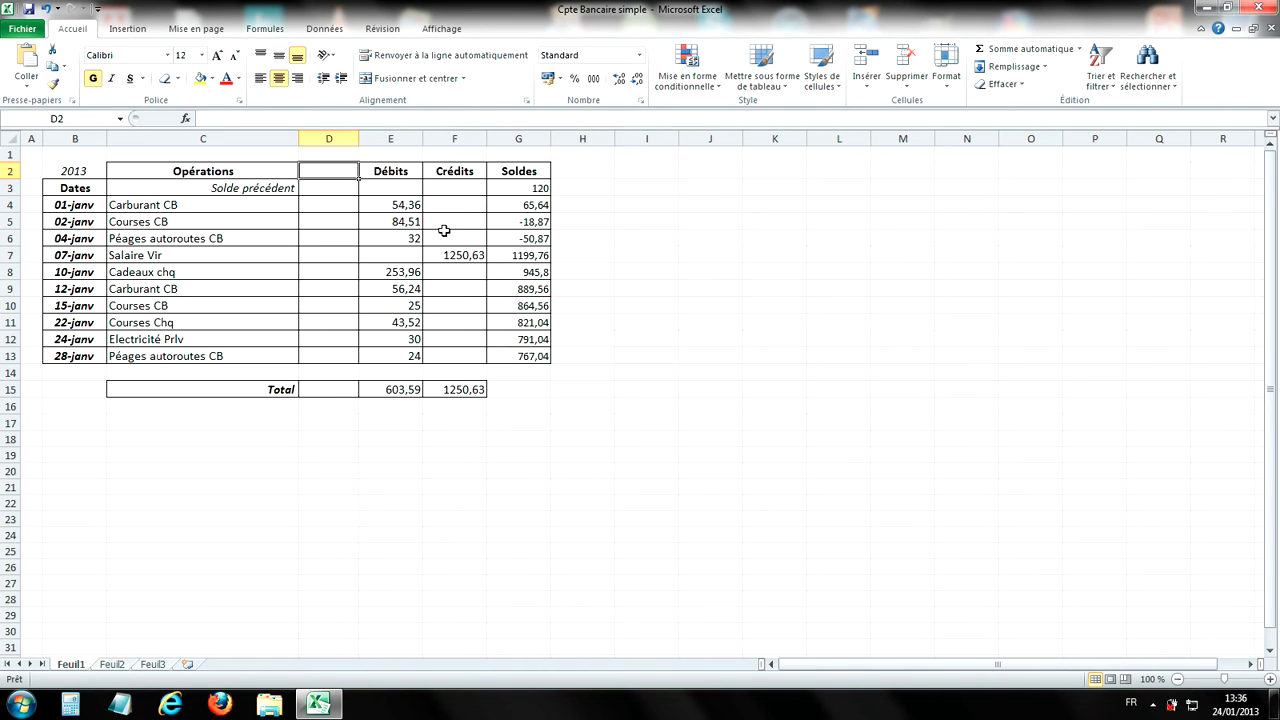
pyautogui.write('Modes')
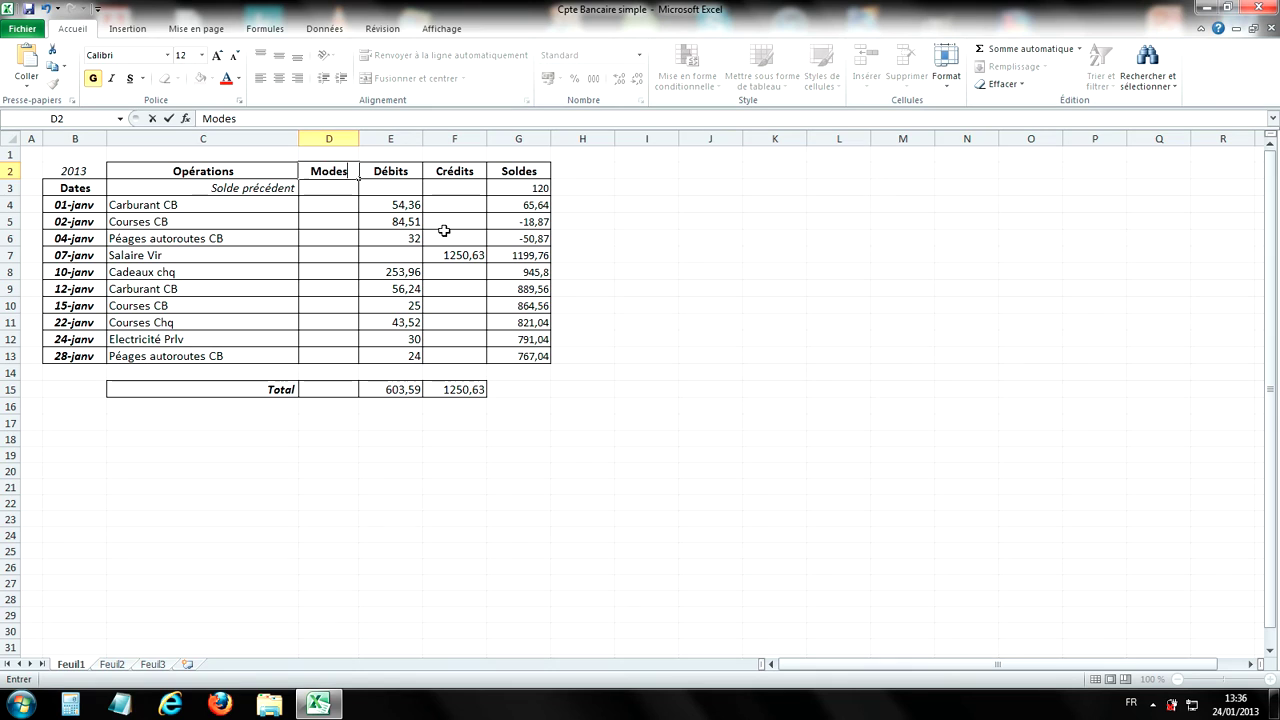
pyautogui.press('Return')
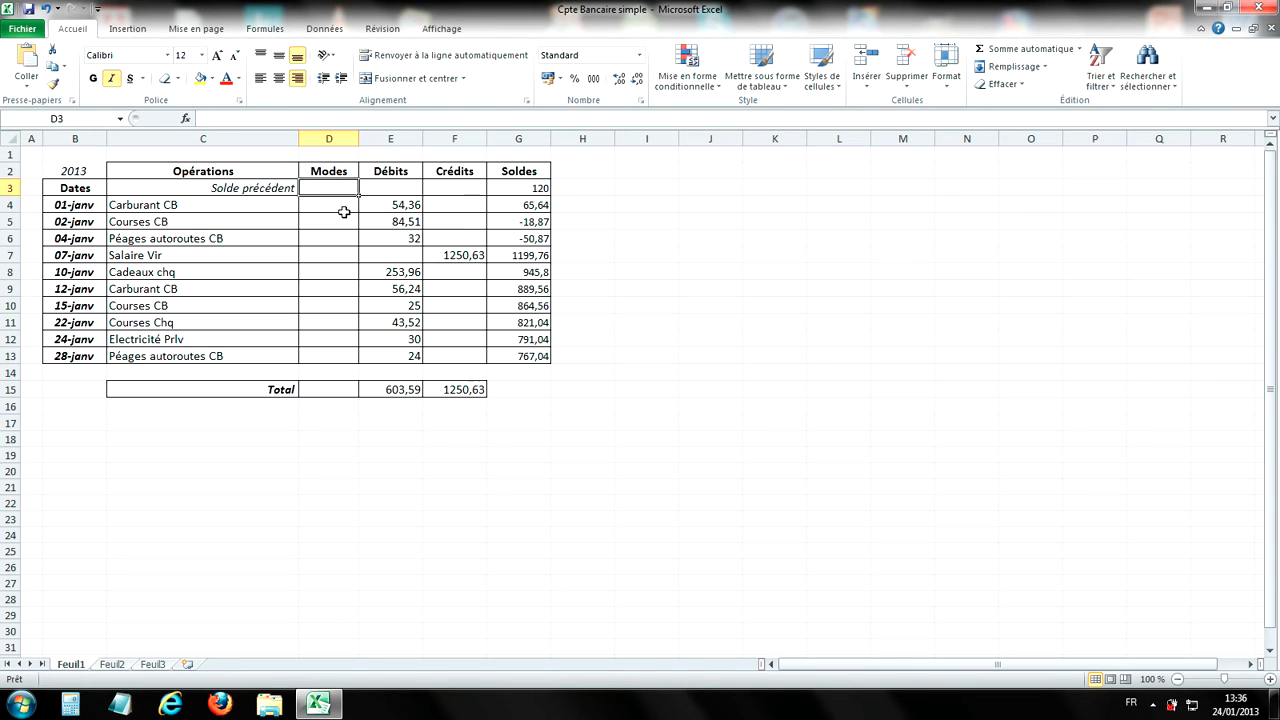
pyautogui.click(339, 213)
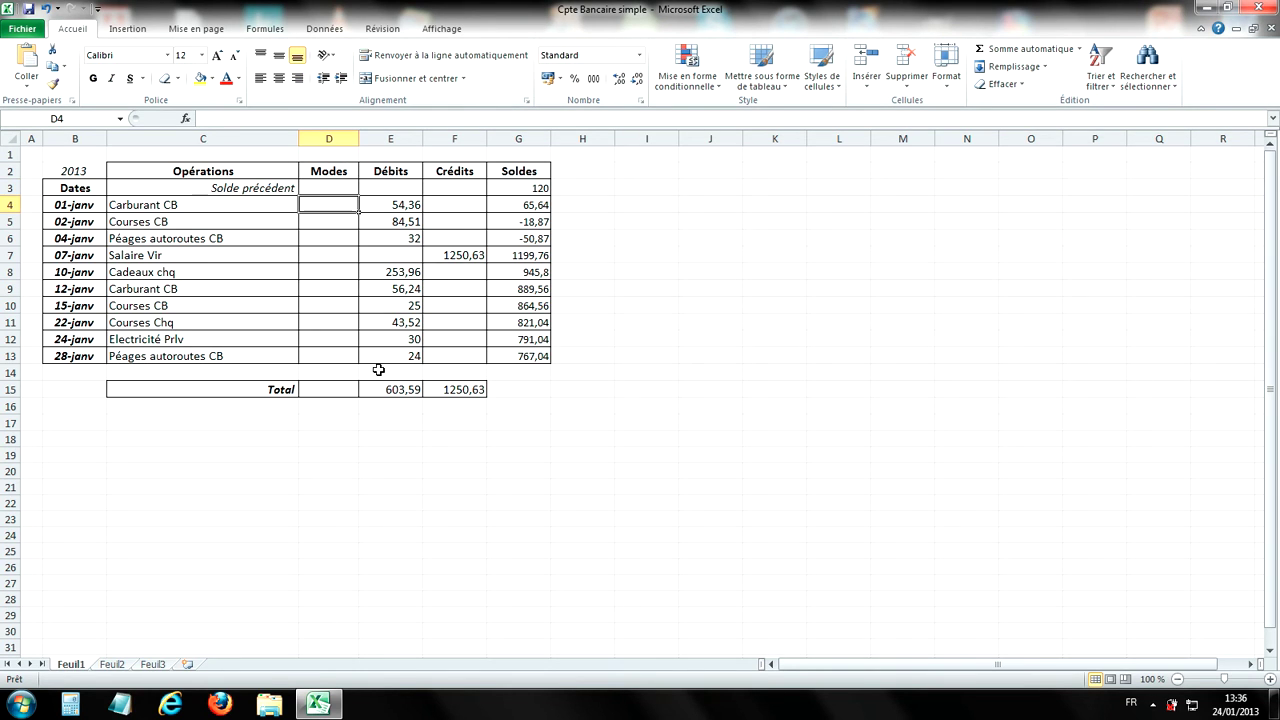
# Step: Enter the modes CB, CB, CB, Vir, Chq, CB, CB, Chq, Prlv, CB in D4:D13
pyautogui.write('CB')
pyautogui.press('Return')
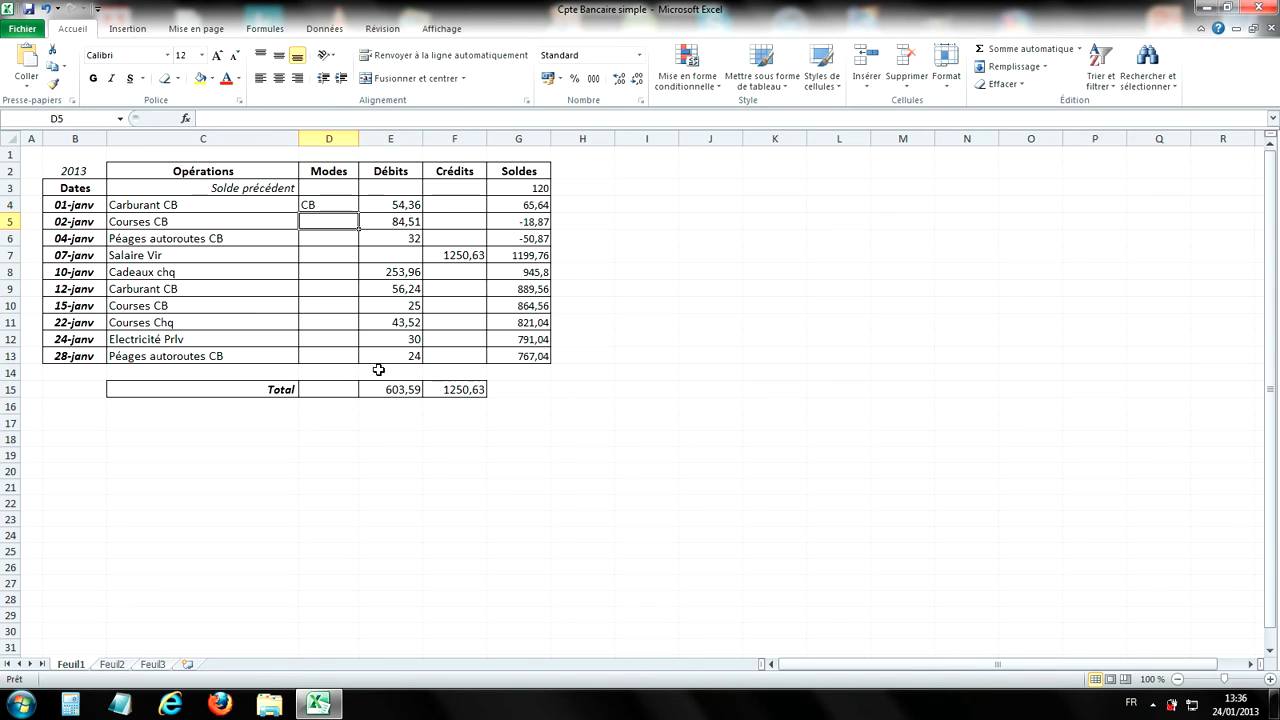
pyautogui.write('CB')
pyautogui.press('Return')
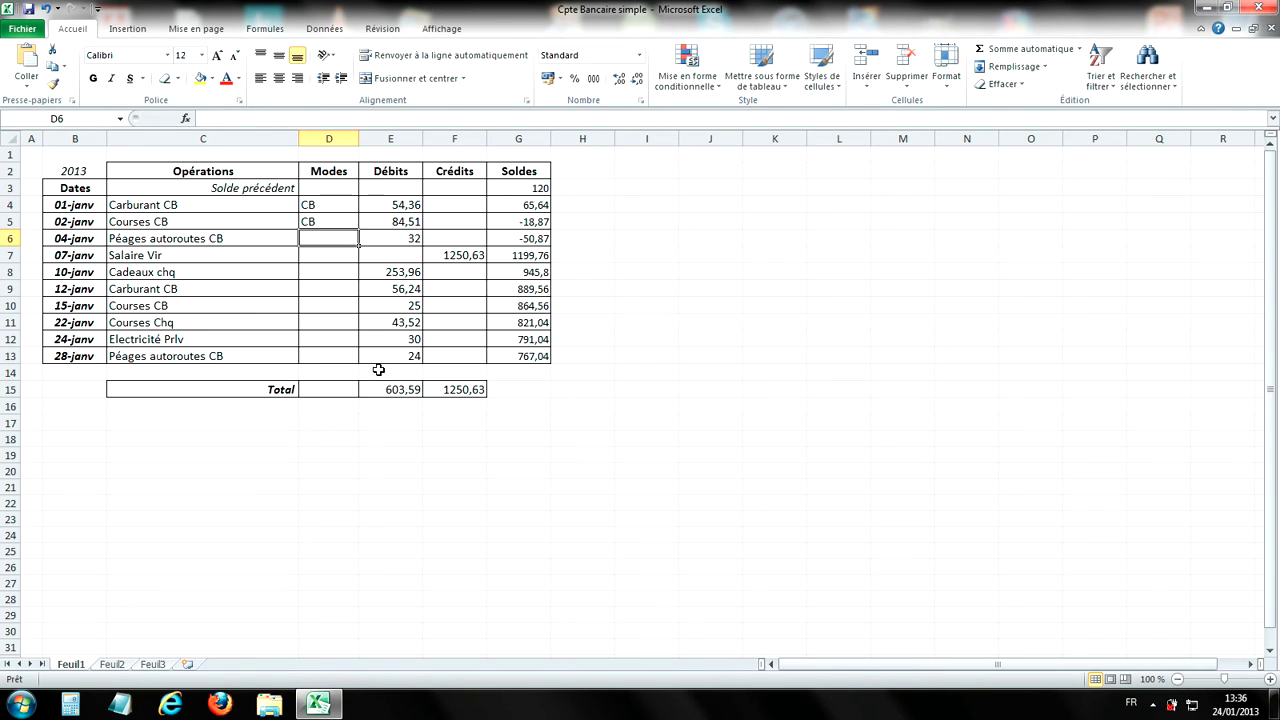
pyautogui.write('CB')
pyautogui.press('Return')
pyautogui.write('Vir')
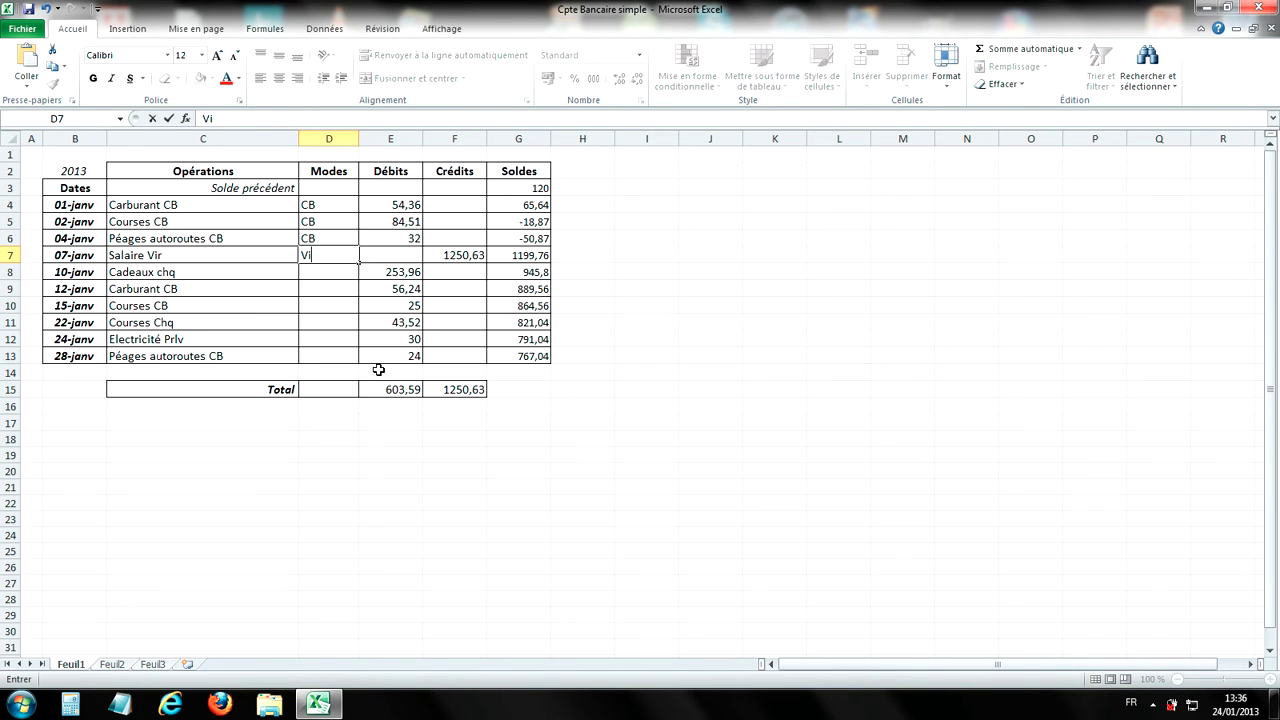
pyautogui.press('Return')
pyautogui.write('Chq')
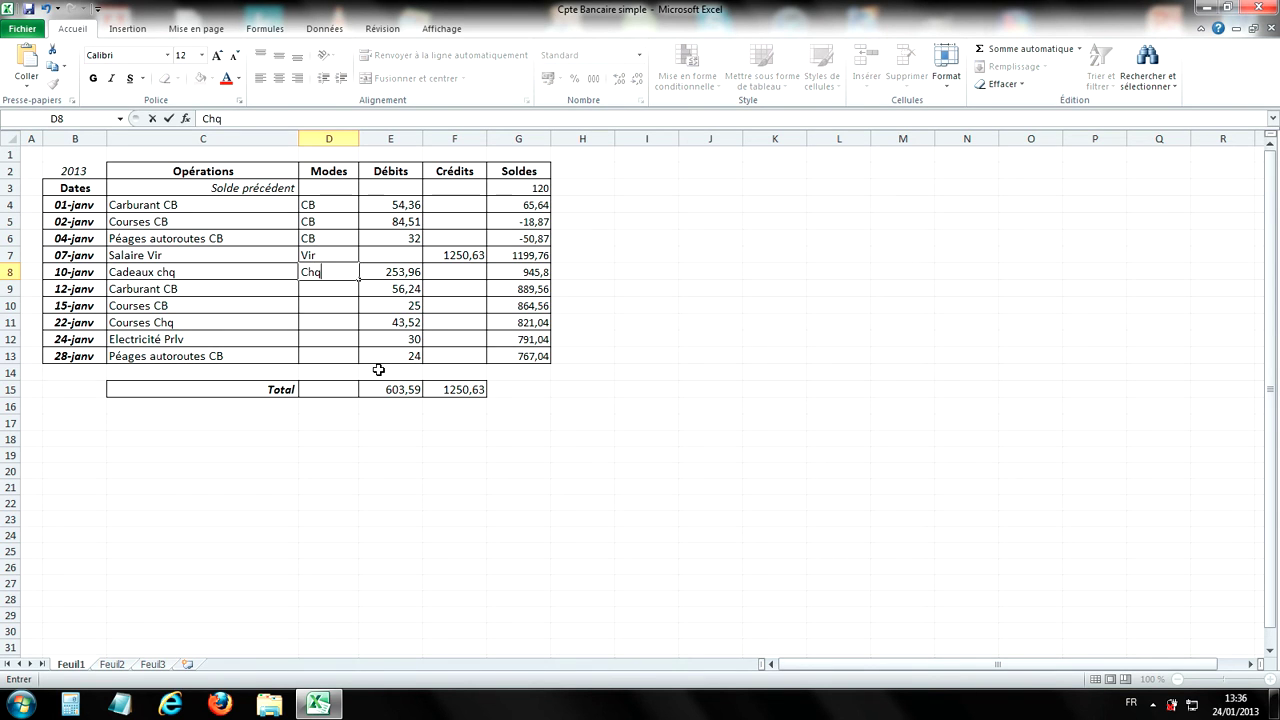
pyautogui.press('Return')
pyautogui.write('CB')
pyautogui.press('Return')
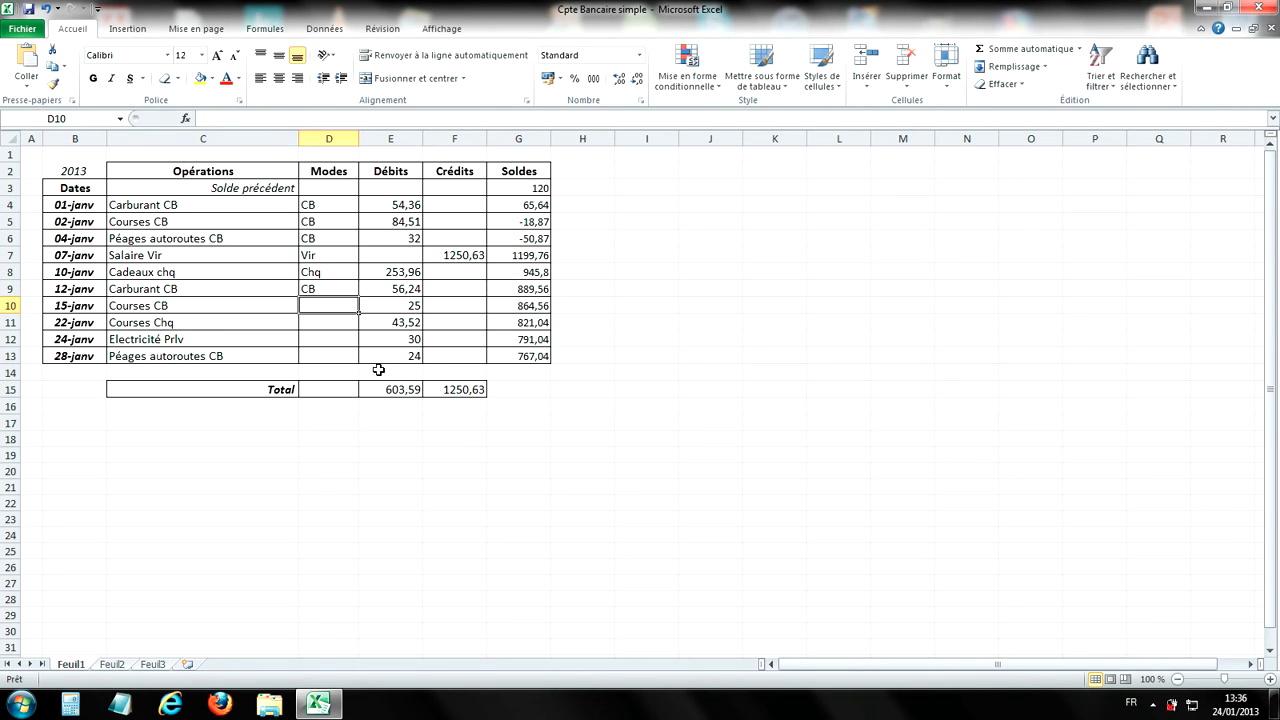
pyautogui.write('CB')
pyautogui.press('Return')
pyautogui.write('Chq')
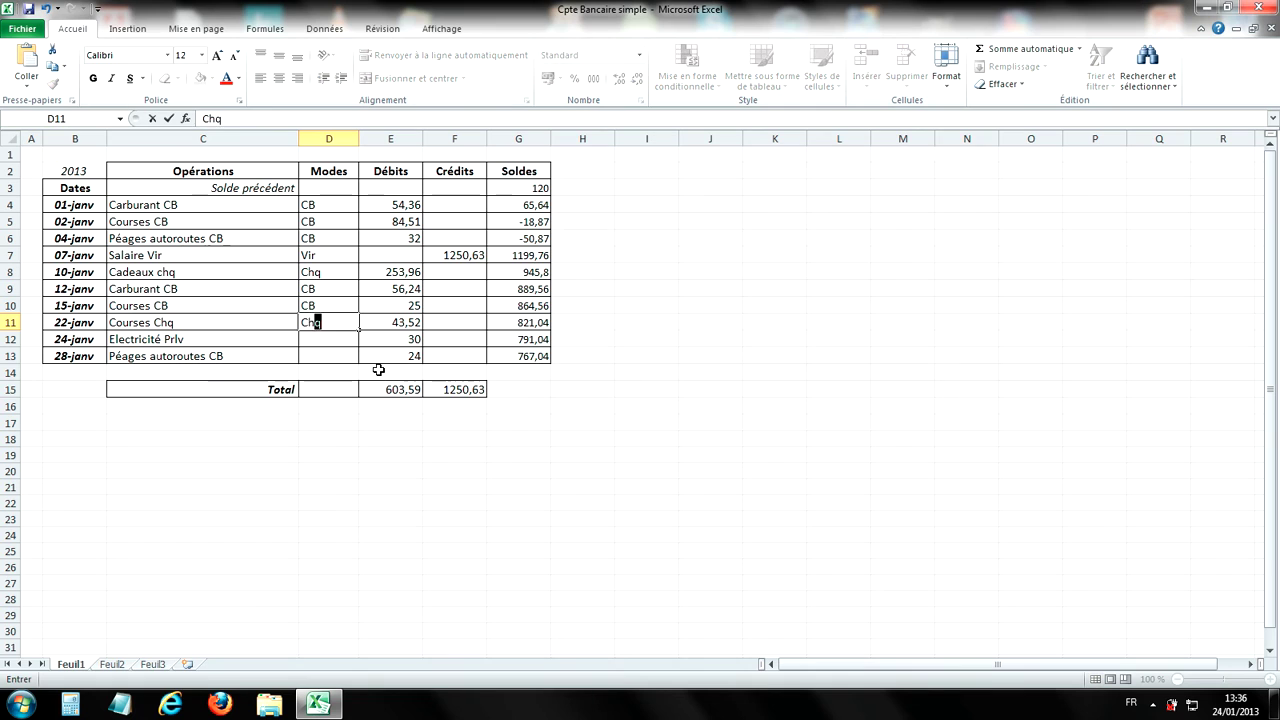
pyautogui.press('Return')
pyautogui.write('Pr')
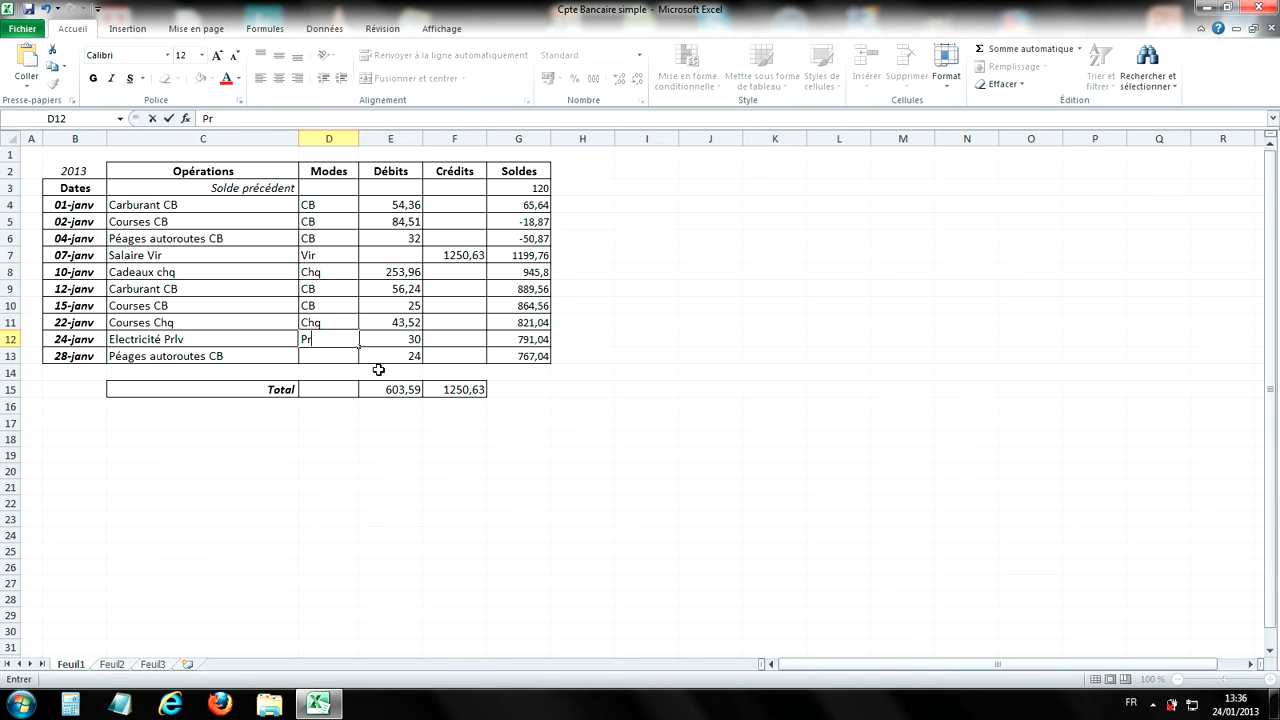
pyautogui.write('lv')
pyautogui.press('Return')
pyautogui.write('CB')
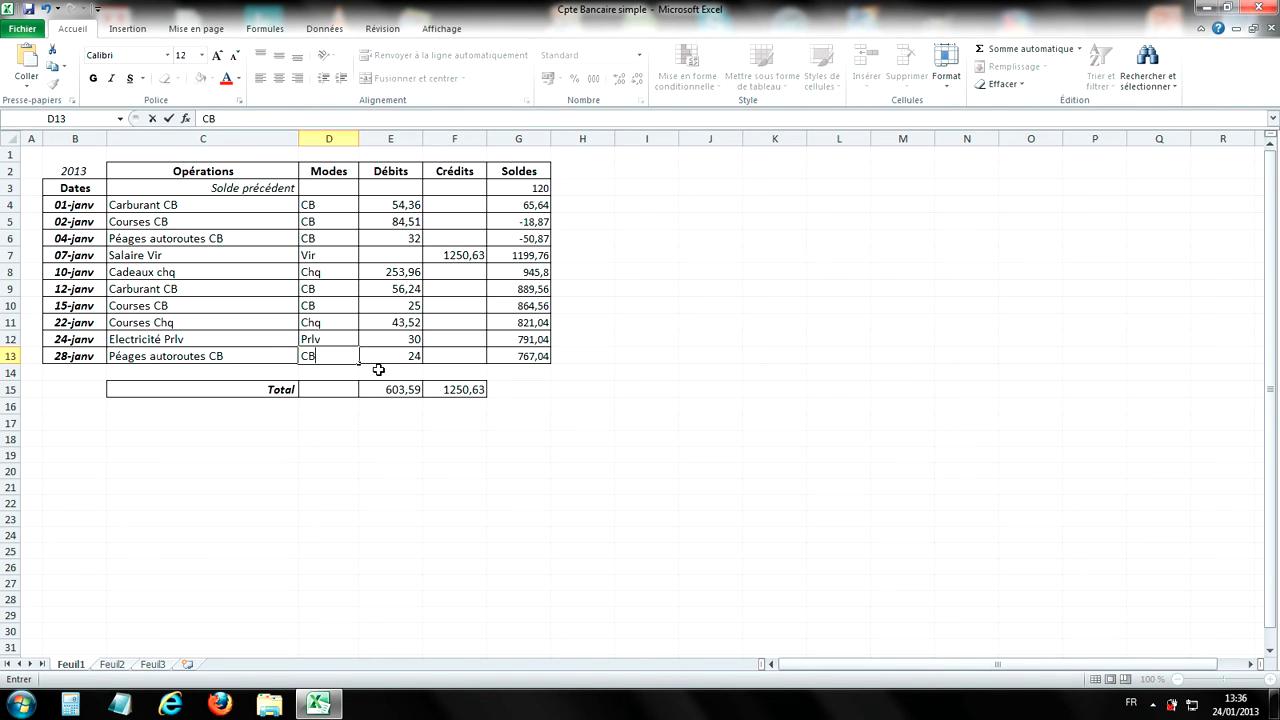
pyautogui.press('Return')
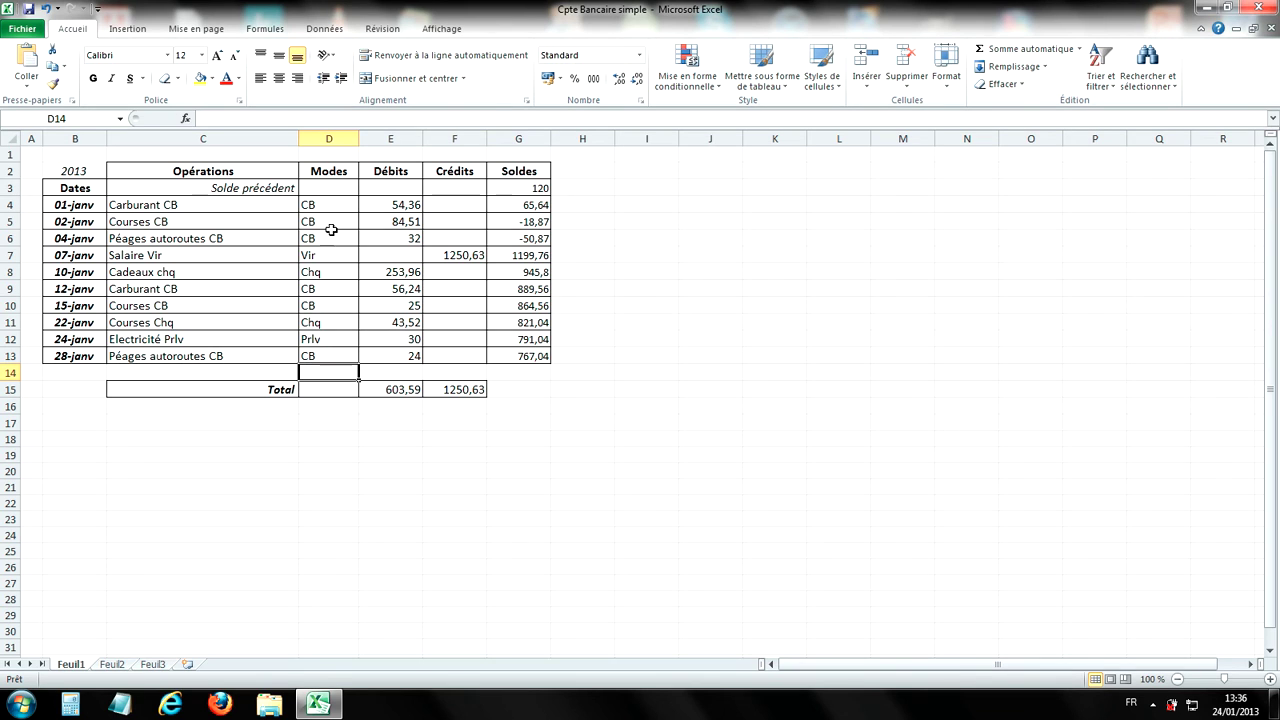
# Step: Centre the ten mode entries in D4:D13
pyautogui.moveTo(330, 204); pyautogui.dragTo(322, 355)
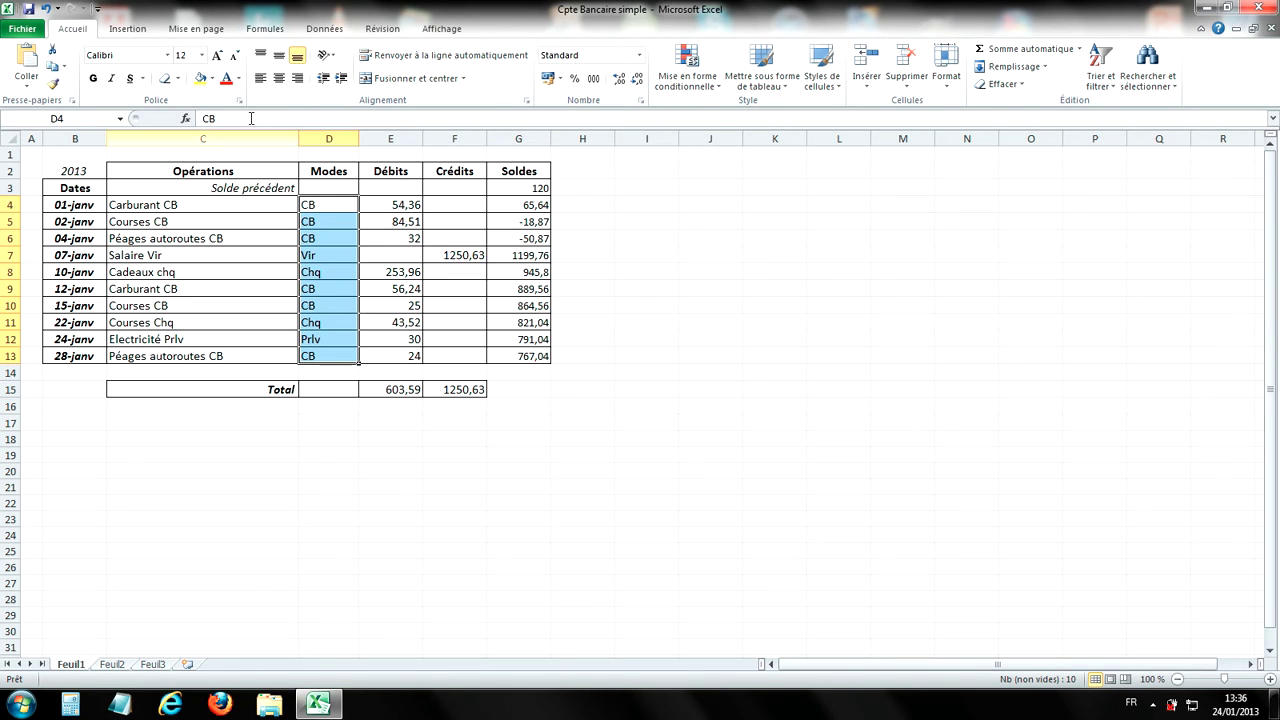
pyautogui.click(279, 78)
pyautogui.click(275, 313)
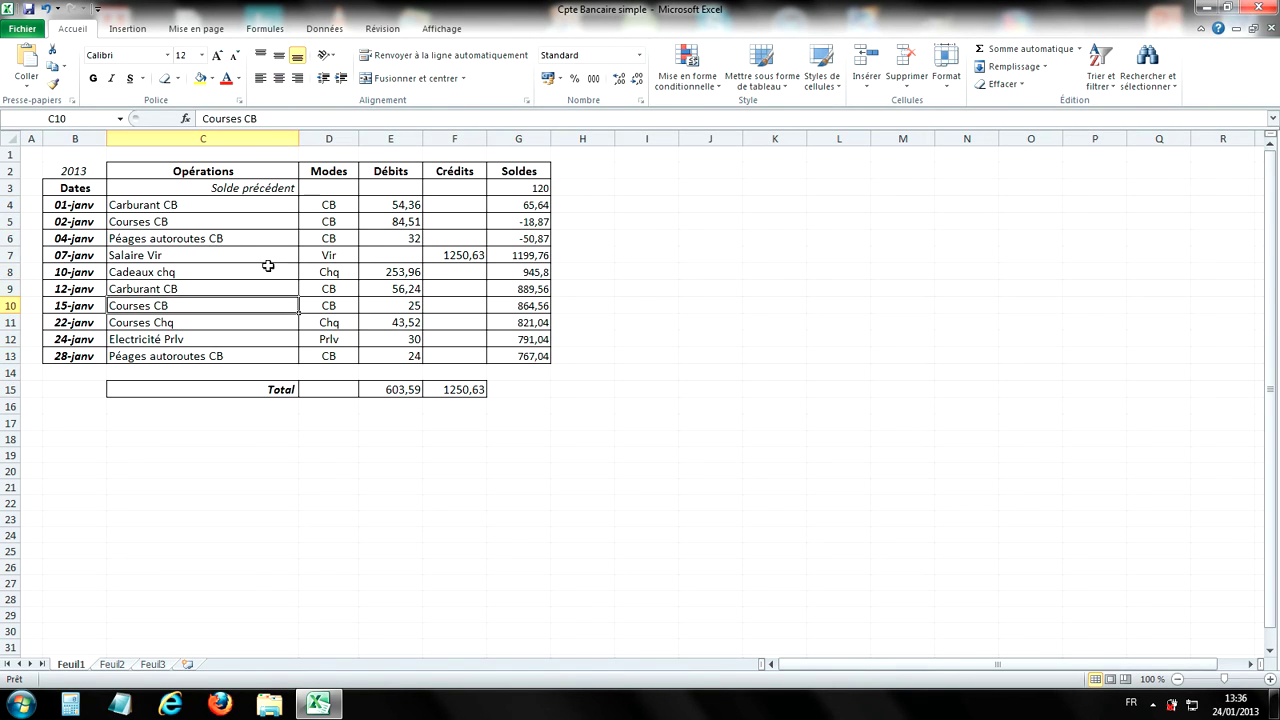
pyautogui.click(203, 216)
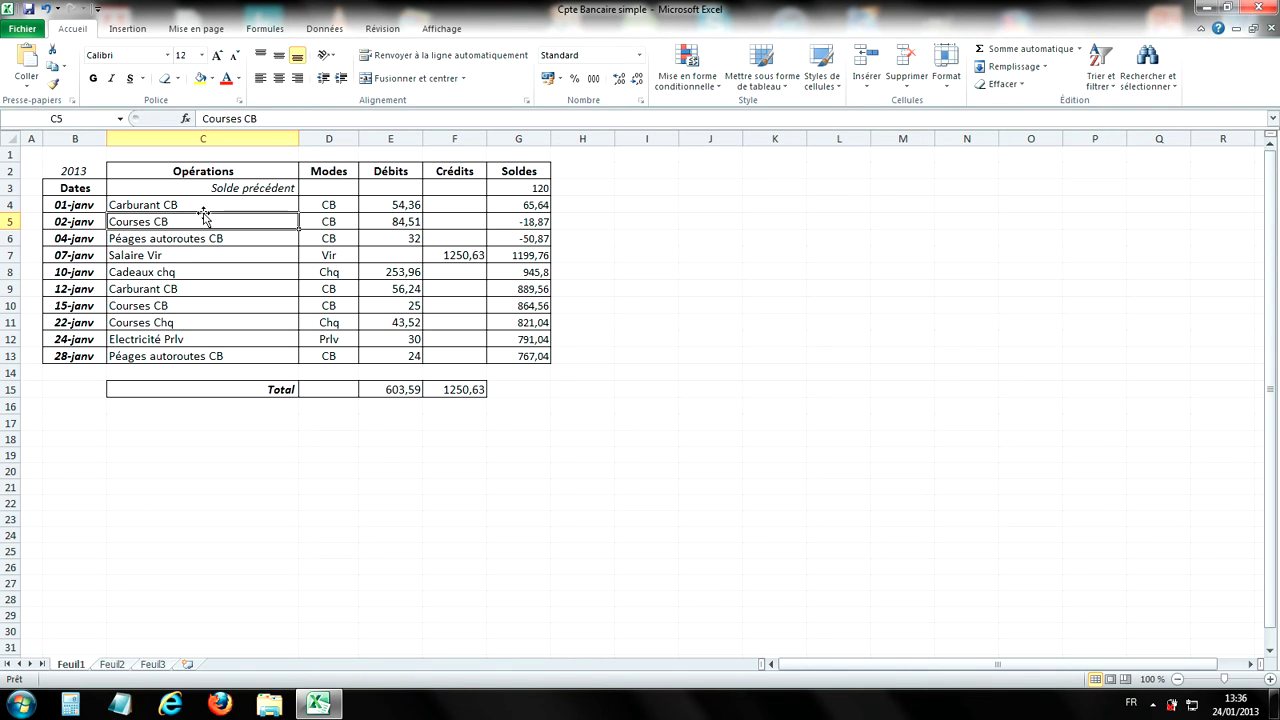
pyautogui.click(198, 207)
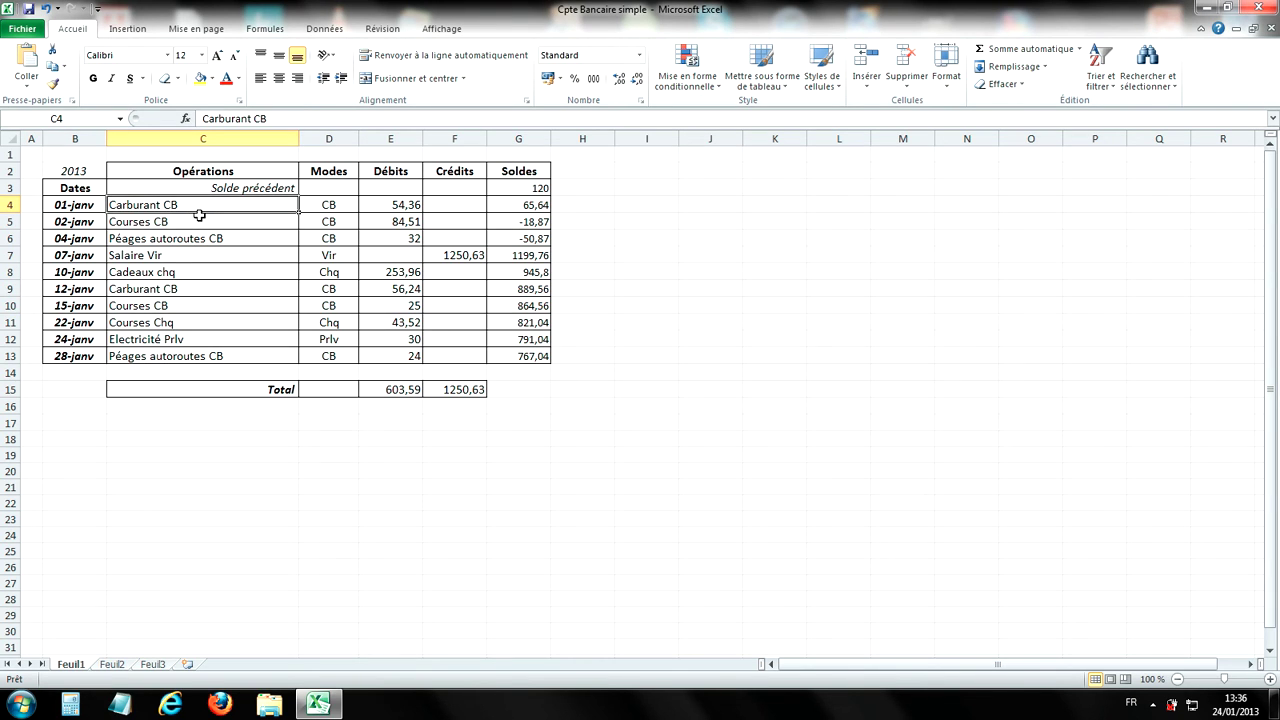
# Step: Remove the CB and Vir suffixes from the Carburant, Courses, Péages autoroutes and Salaire labels
pyautogui.click(280, 118)
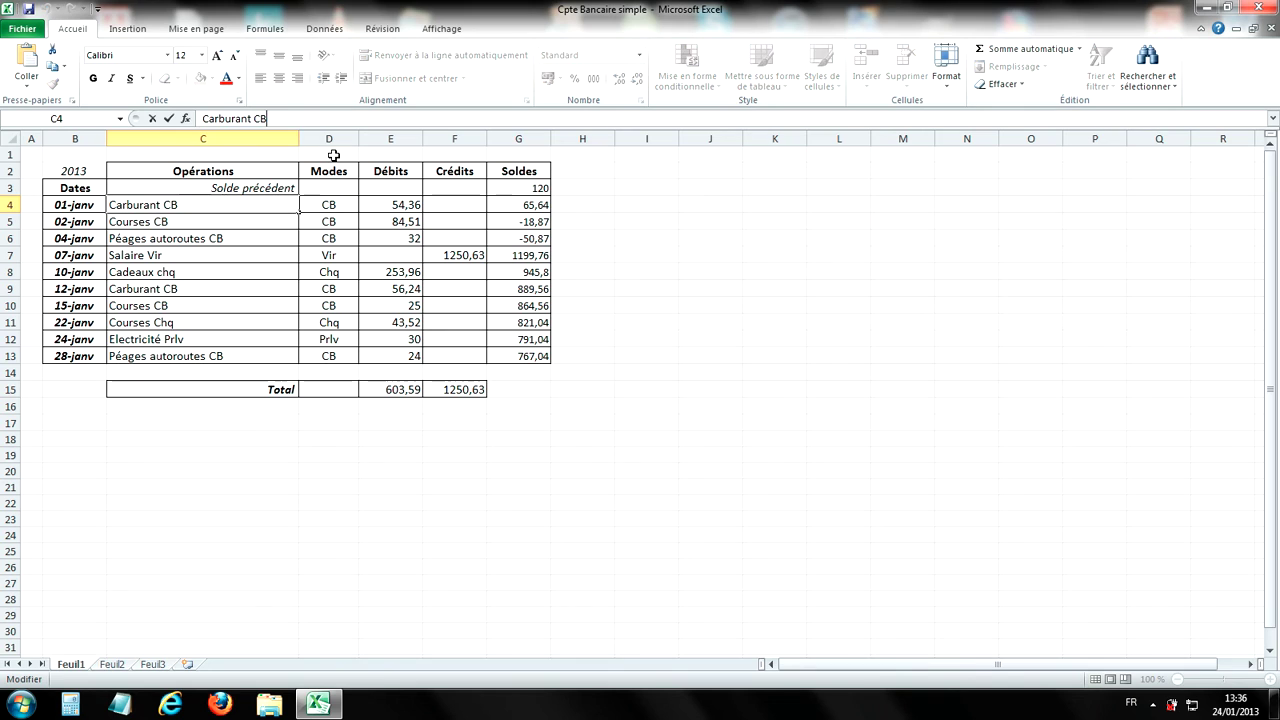
pyautogui.press('BackSpace')
pyautogui.press('BackSpace')
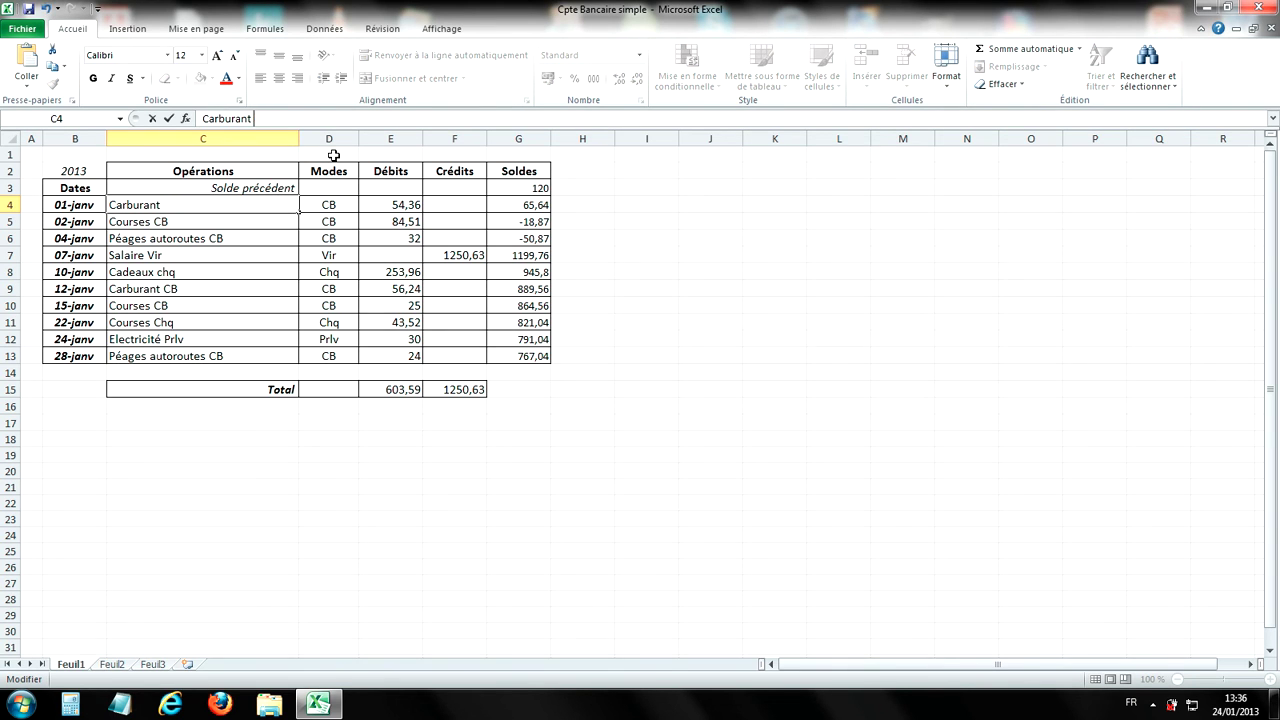
pyautogui.press('Return')
pyautogui.click(271, 118)
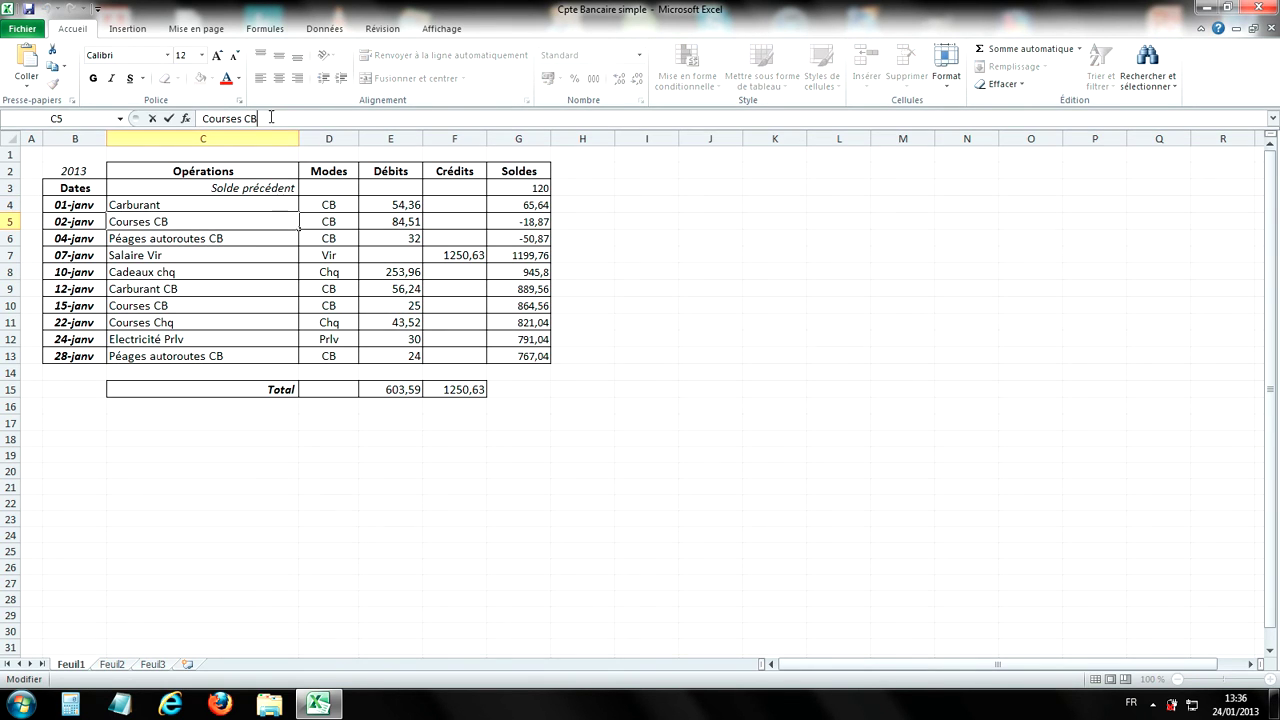
pyautogui.press('BackSpace')
pyautogui.press('BackSpace')
pyautogui.press('BackSpace')
pyautogui.press('Return')
pyautogui.click(337, 118)
pyautogui.press('BackSpace')
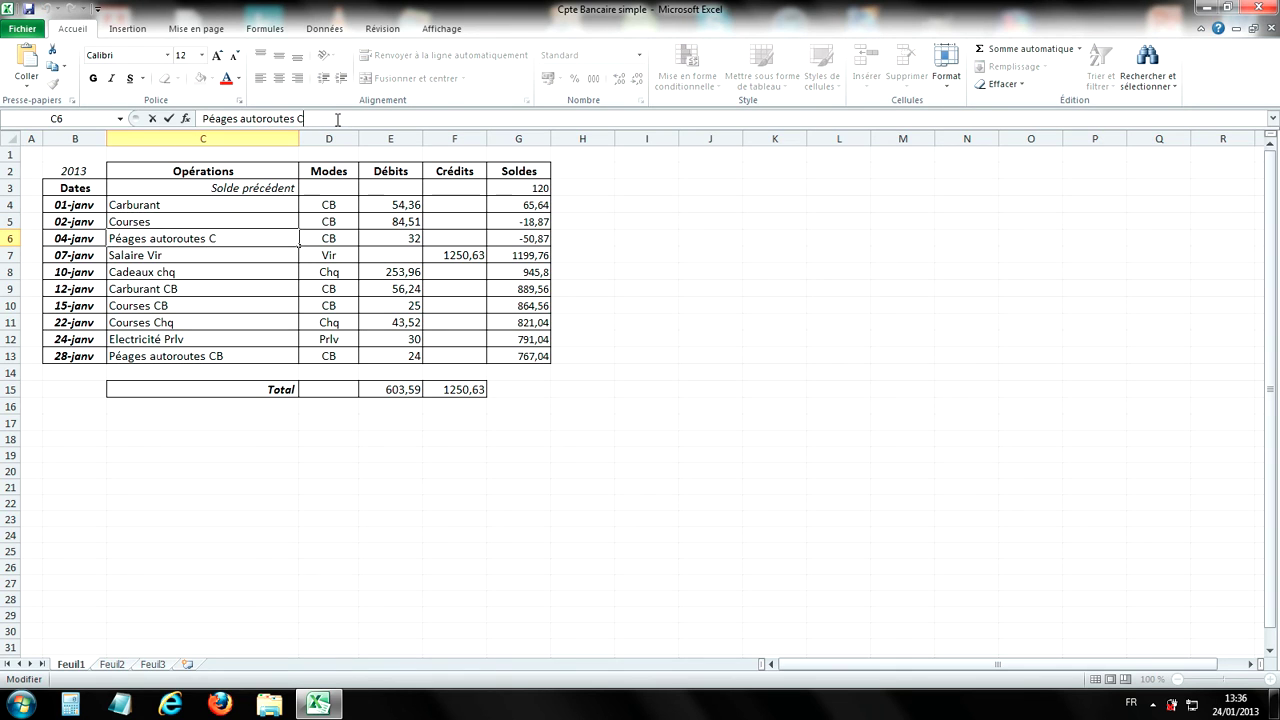
pyautogui.press('BackSpace')
pyautogui.press('Return')
pyautogui.click(325, 118)
pyautogui.press('BackSpace')
pyautogui.press('BackSpace')
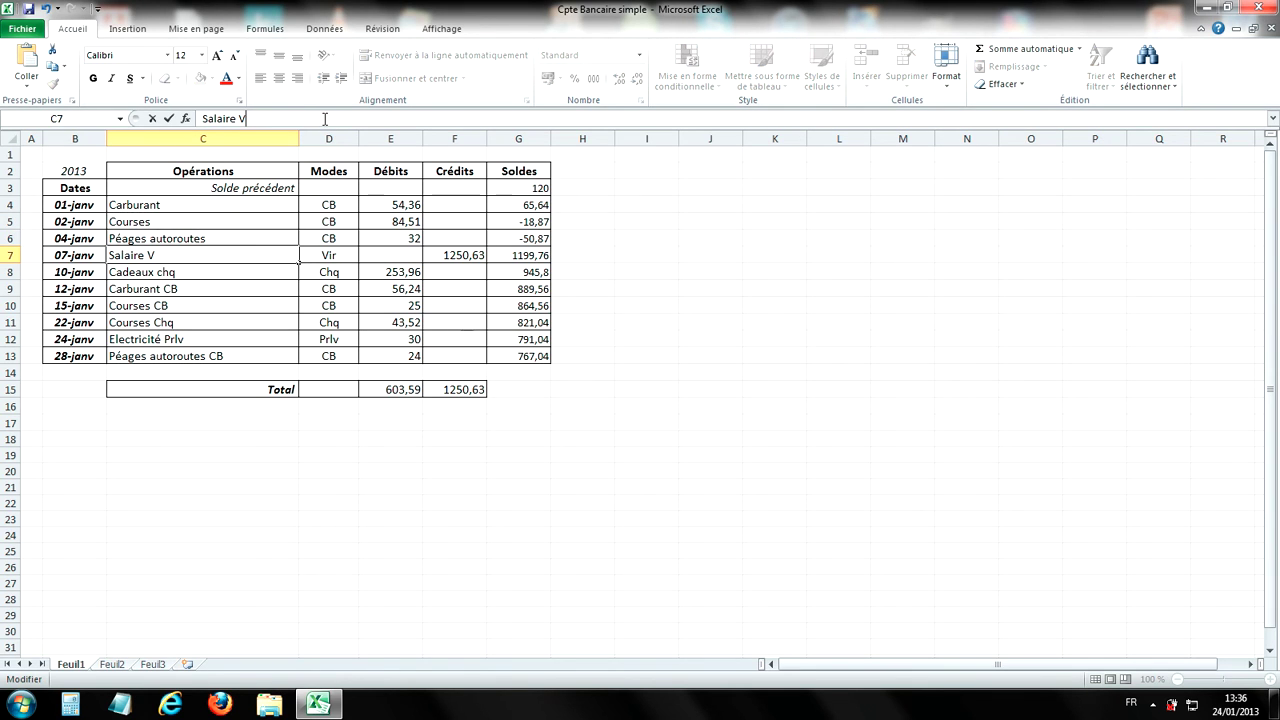
pyautogui.press('Return')
# Step: Strip the chq, CB and Prlv suffixes from Cadeaux, Carburant, Courses, Electricité and Péages autoroutes
pyautogui.click(318, 118)
pyautogui.press('BackSpace')
pyautogui.press('BackSpace')
pyautogui.press('BackSpace')
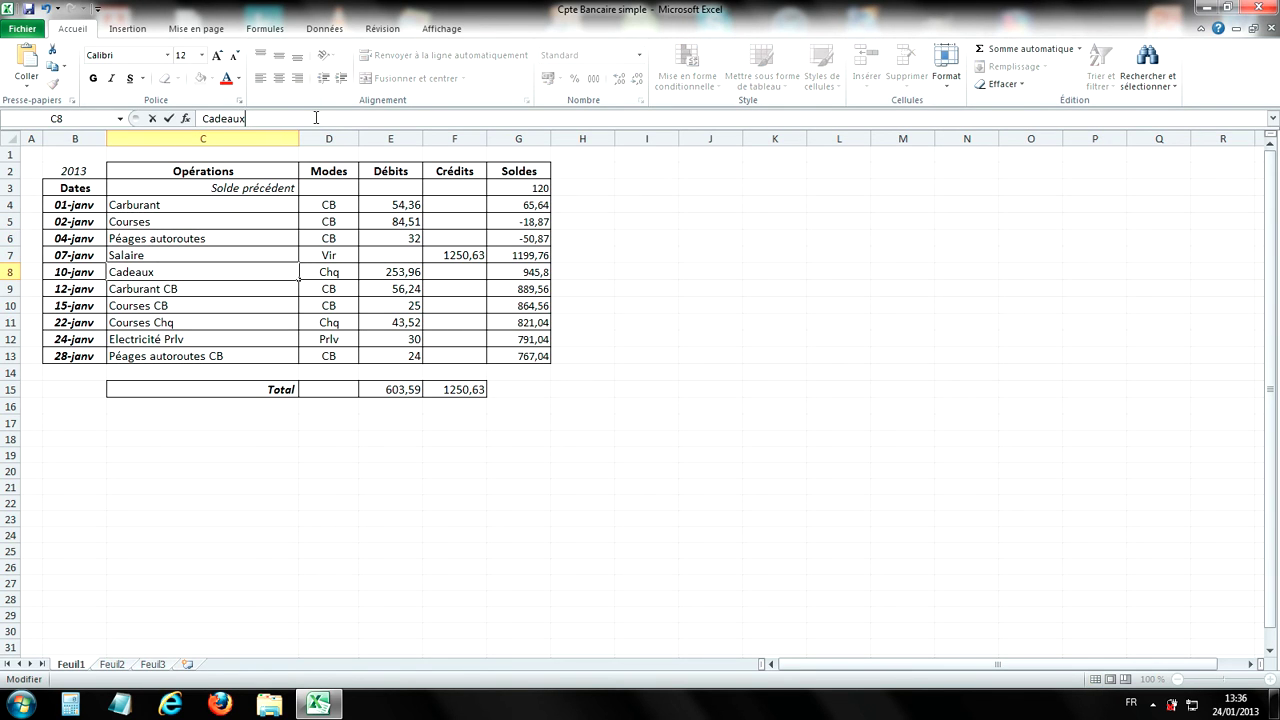
pyautogui.press('Return')
pyautogui.click(316, 118)
pyautogui.press('BackSpace')
pyautogui.press('BackSpace')
pyautogui.press('BackSpace')
pyautogui.press('Return')
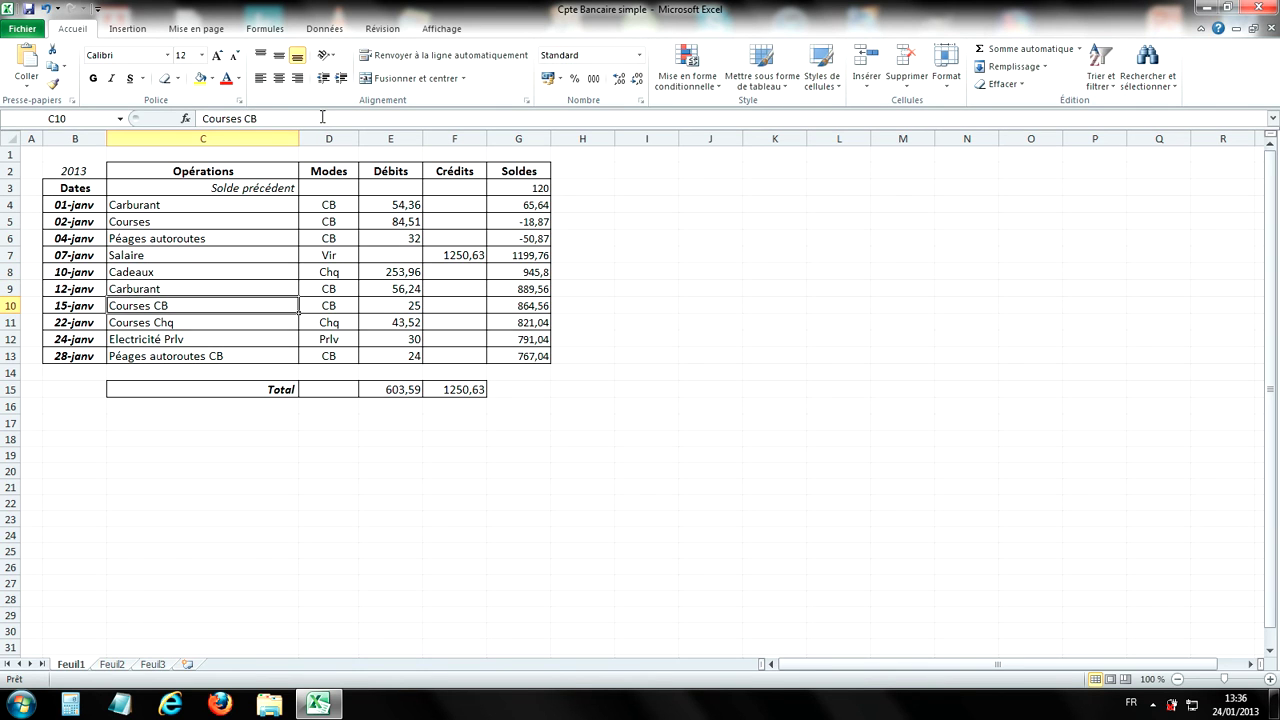
pyautogui.click(312, 118)
pyautogui.press('BackSpace')
pyautogui.press('BackSpace')
pyautogui.press('BackSpace')
pyautogui.press('Return')
pyautogui.click(305, 118)
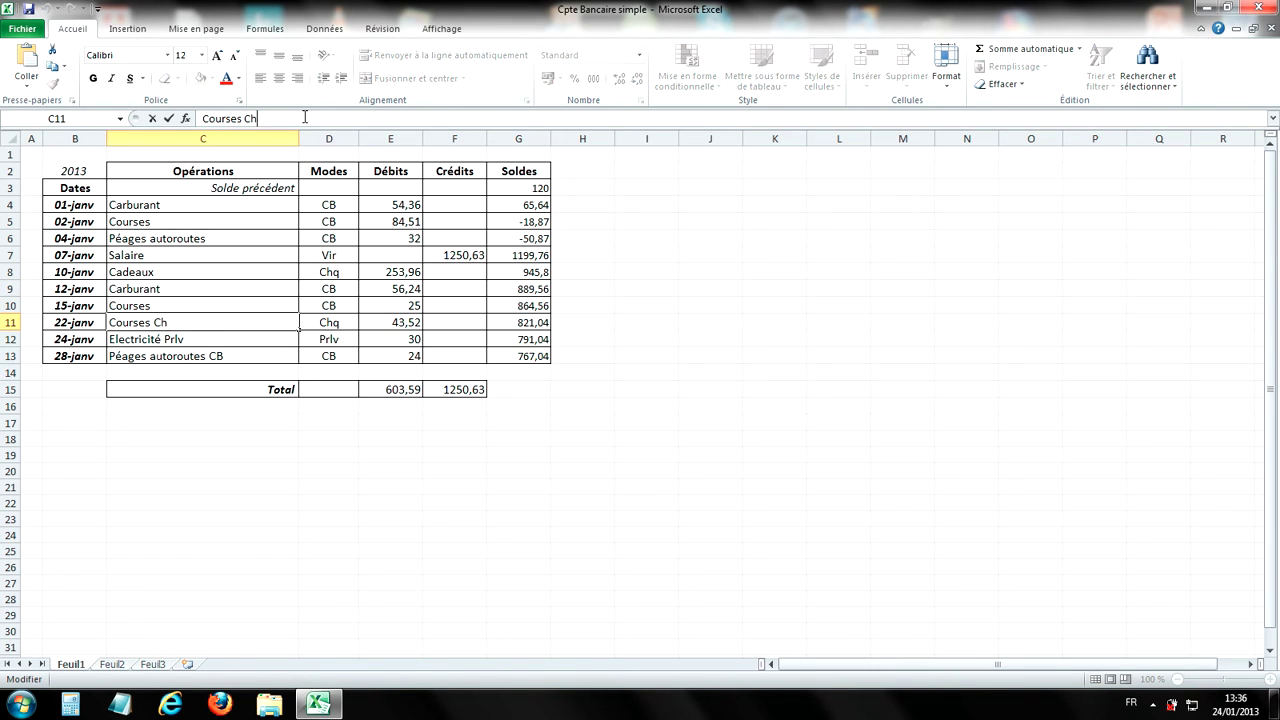
pyautogui.press('BackSpace')
pyautogui.press('BackSpace')
pyautogui.press('BackSpace')
pyautogui.press('Return')
pyautogui.click(305, 118)
pyautogui.press('BackSpace')
pyautogui.press('BackSpace')
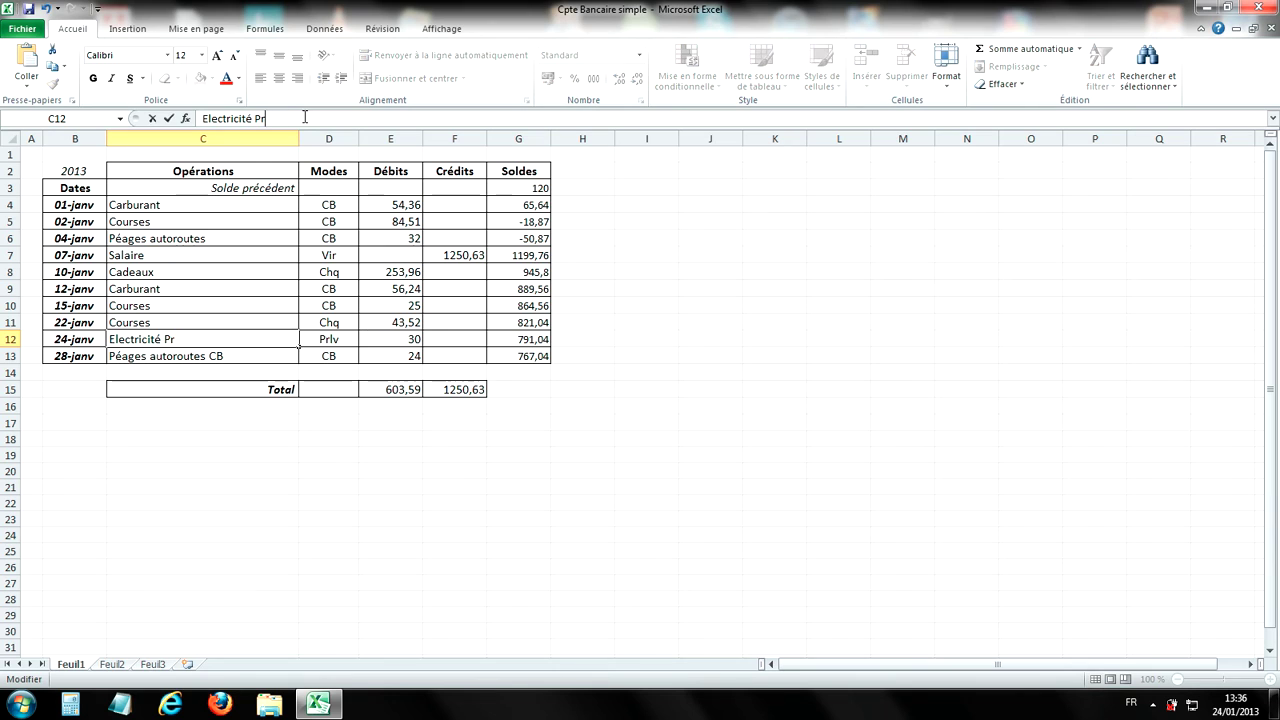
pyautogui.press('BackSpace')
pyautogui.press('BackSpace')
pyautogui.press('BackSpace')
pyautogui.press('Return')
pyautogui.click(323, 118)
pyautogui.press('BackSpace')
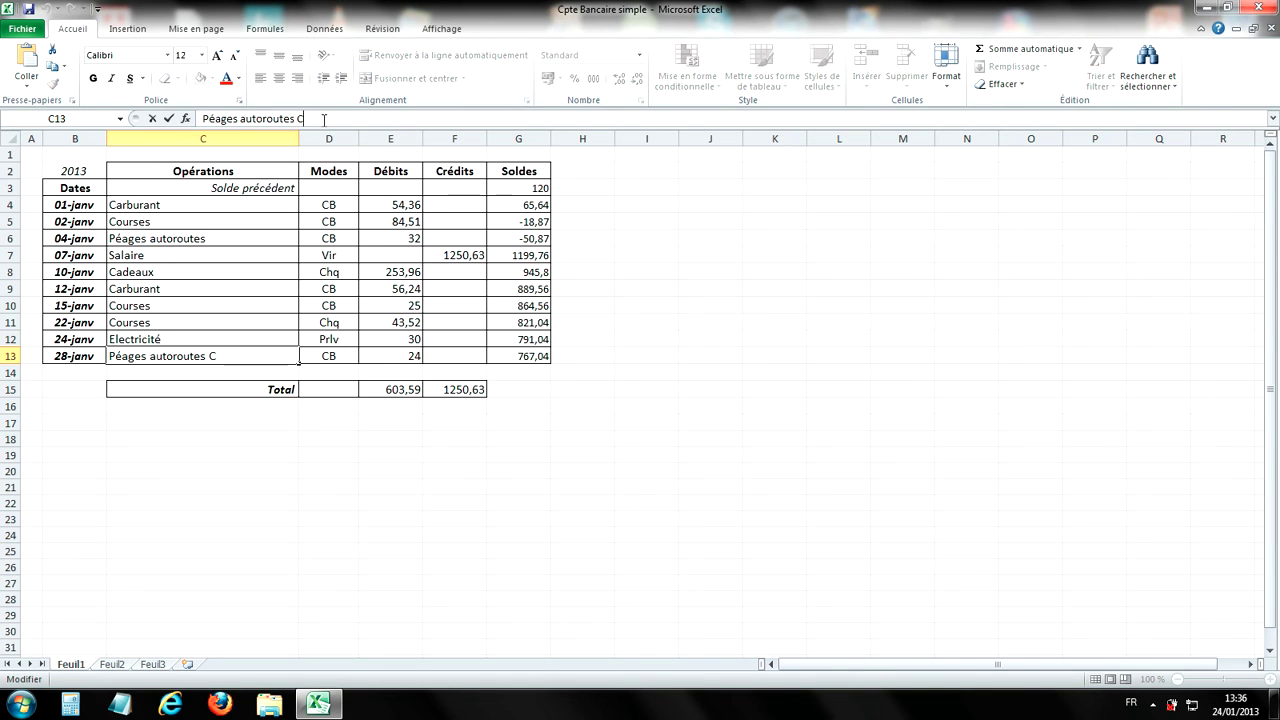
pyautogui.press('BackSpace')
pyautogui.press('BackSpace')
pyautogui.press('Return')
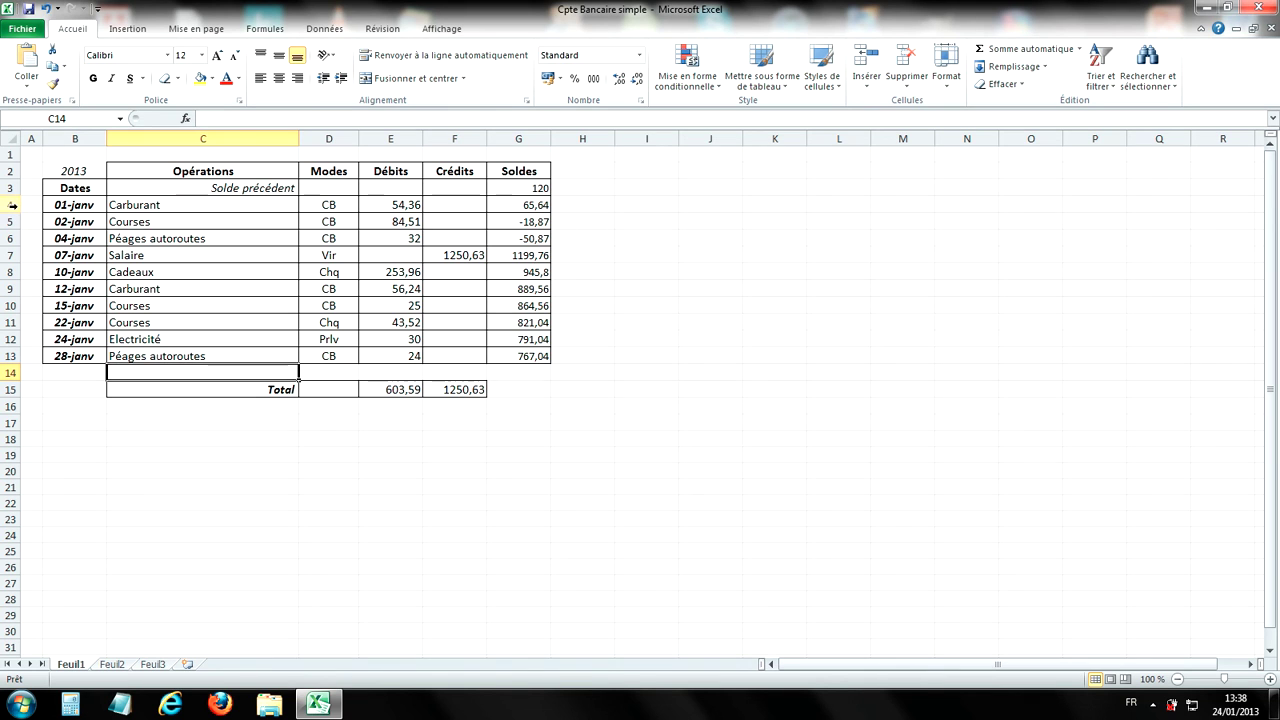
# Step: Insert a blank row at row 4, above 01-janv, and select the ledger B4:G14
pyautogui.click(9, 204)
pyautogui.rightClick(9, 204)
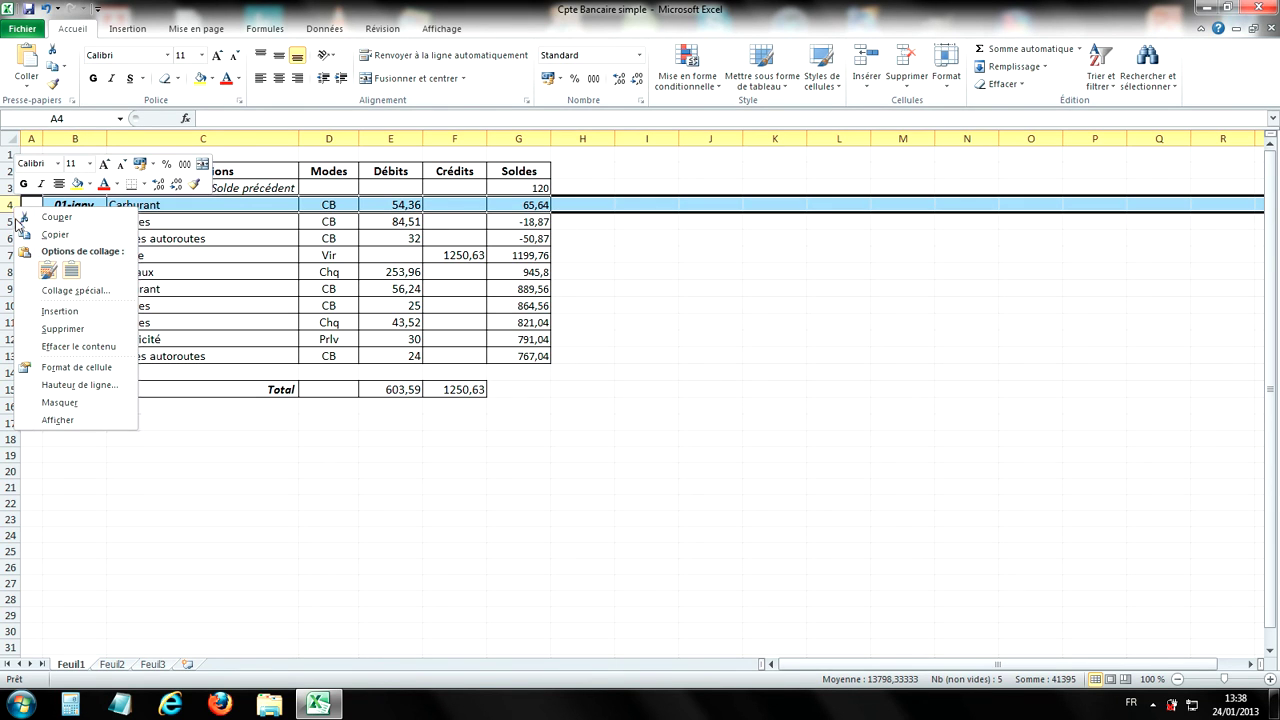
pyautogui.click(44, 312)
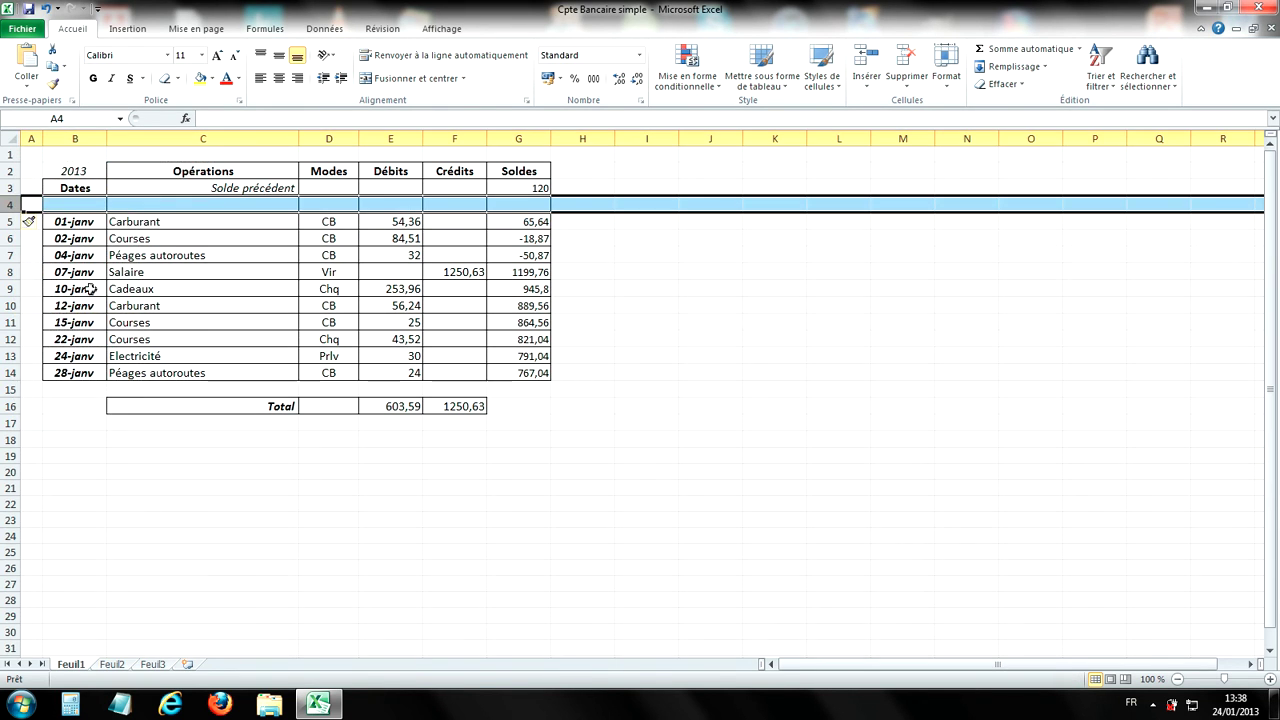
pyautogui.click(136, 250)
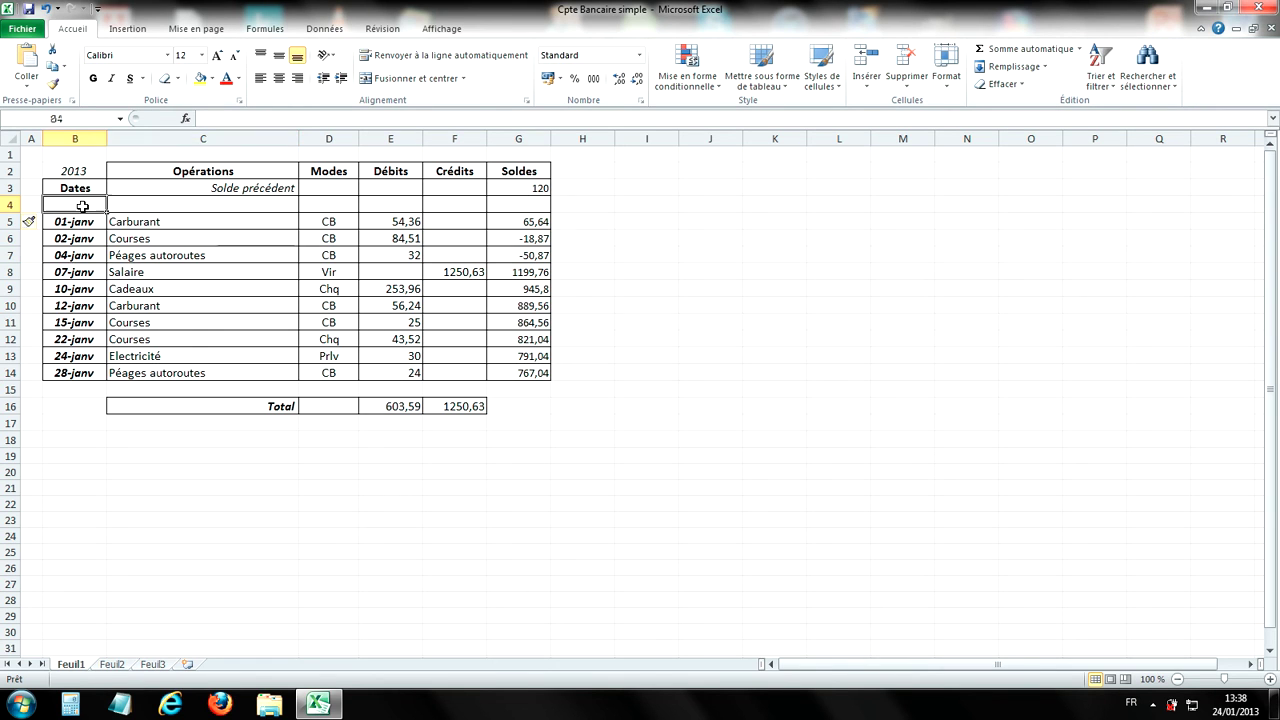
pyautogui.moveTo(80, 205)
pyautogui.mouseDown()
pyautogui.moveTo(405, 372)
pyautogui.moveTo(537, 374)
pyautogui.mouseUp()
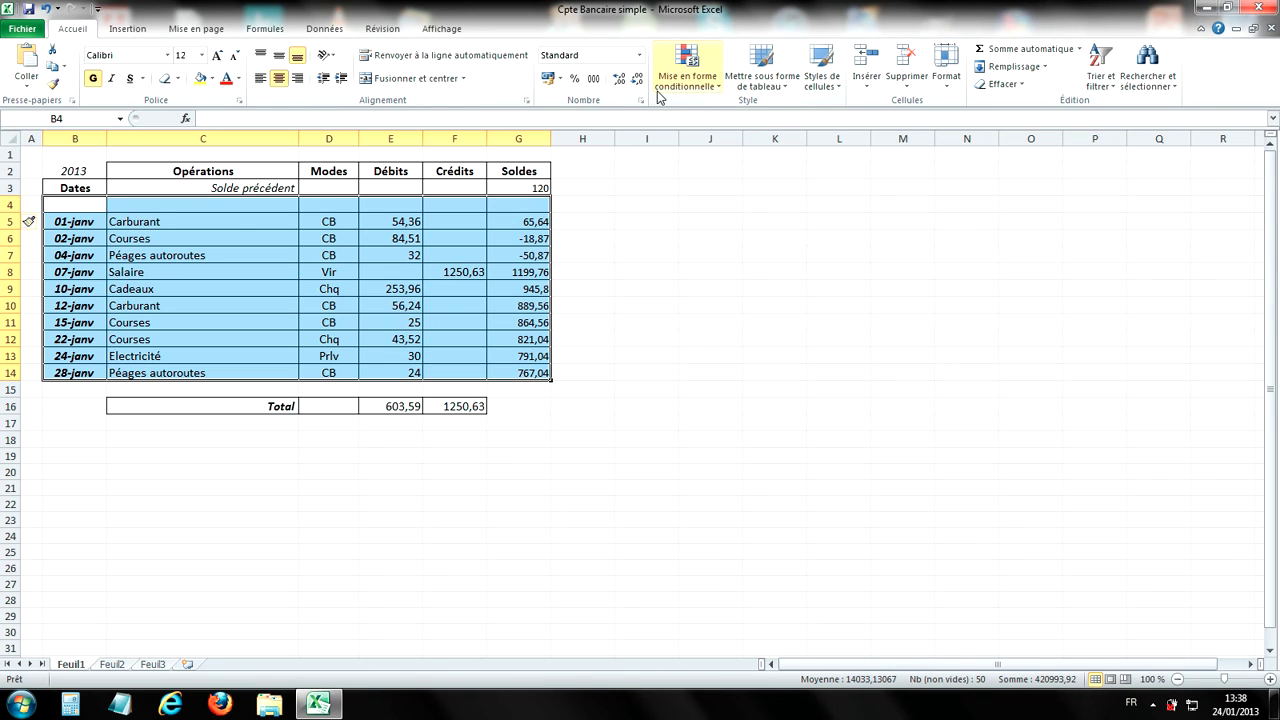
# Step: Turn on AutoFilter arrows for every ledger column via the blank row 4
pyautogui.click(1112, 88)
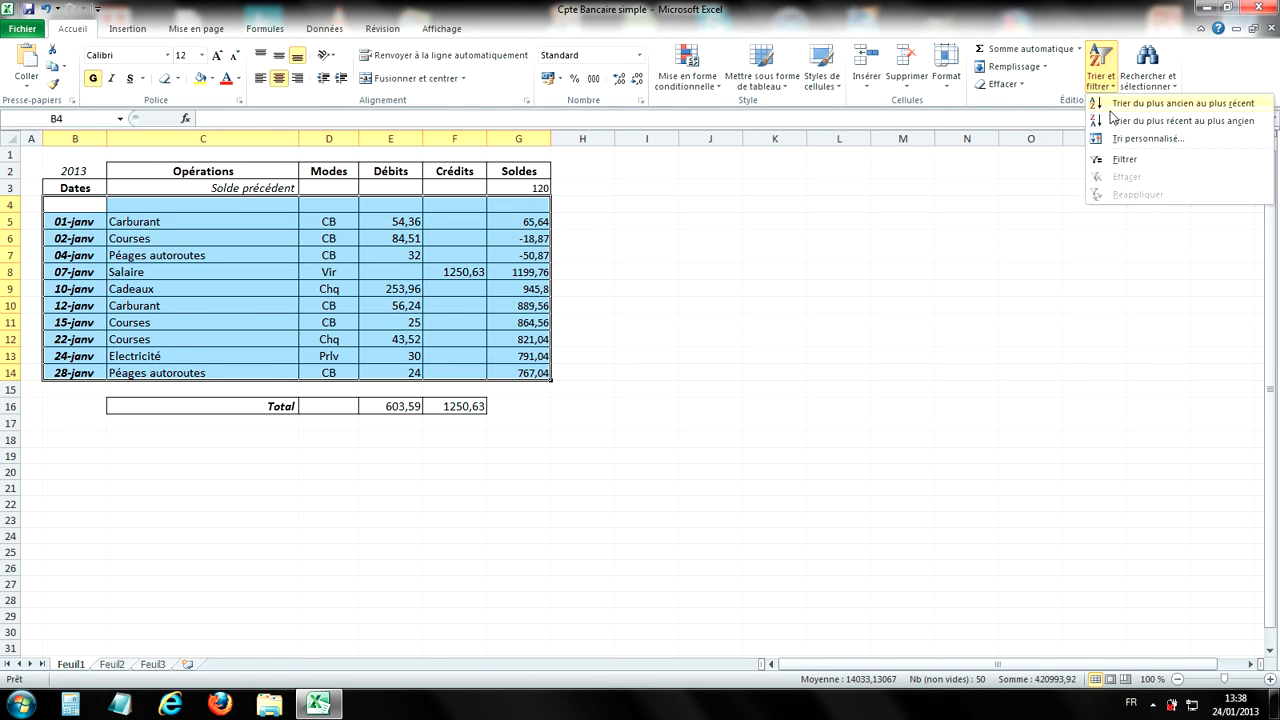
pyautogui.click(1138, 163)
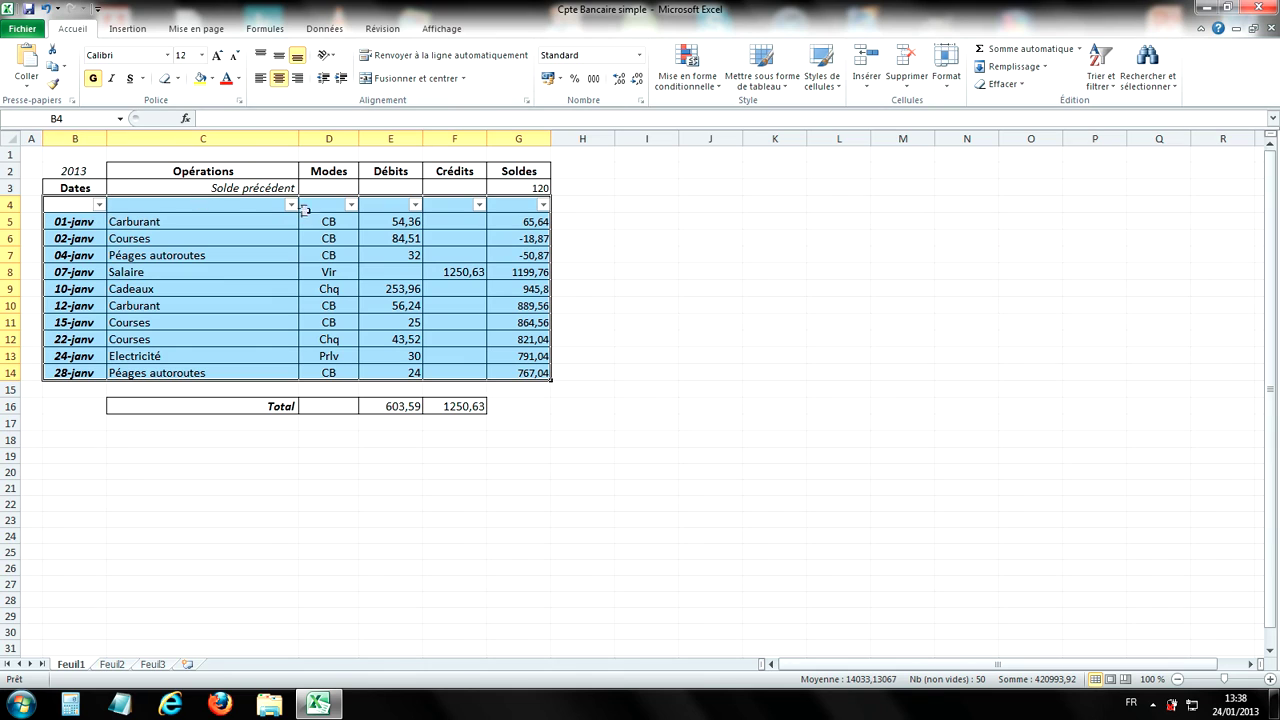
pyautogui.click(592, 237)
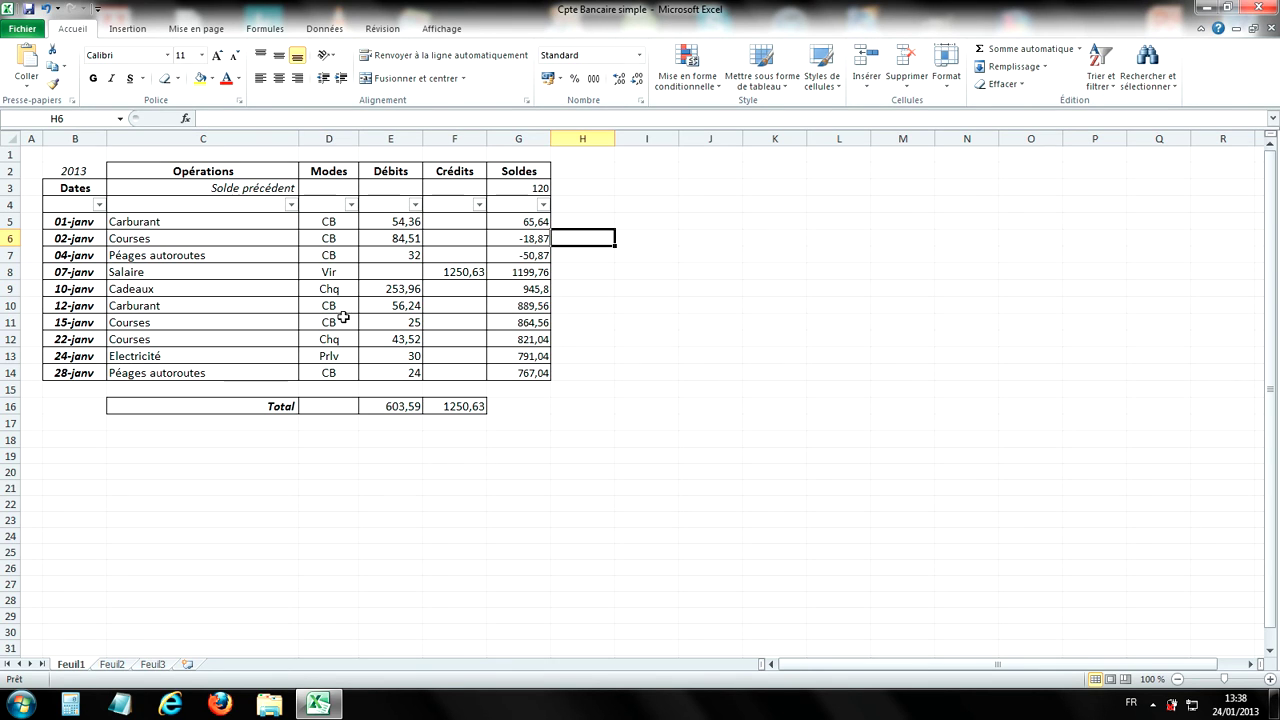
# Step: Filter the Modes column to CB only, leaving 6 of the 10 transactions
pyautogui.click(352, 205)
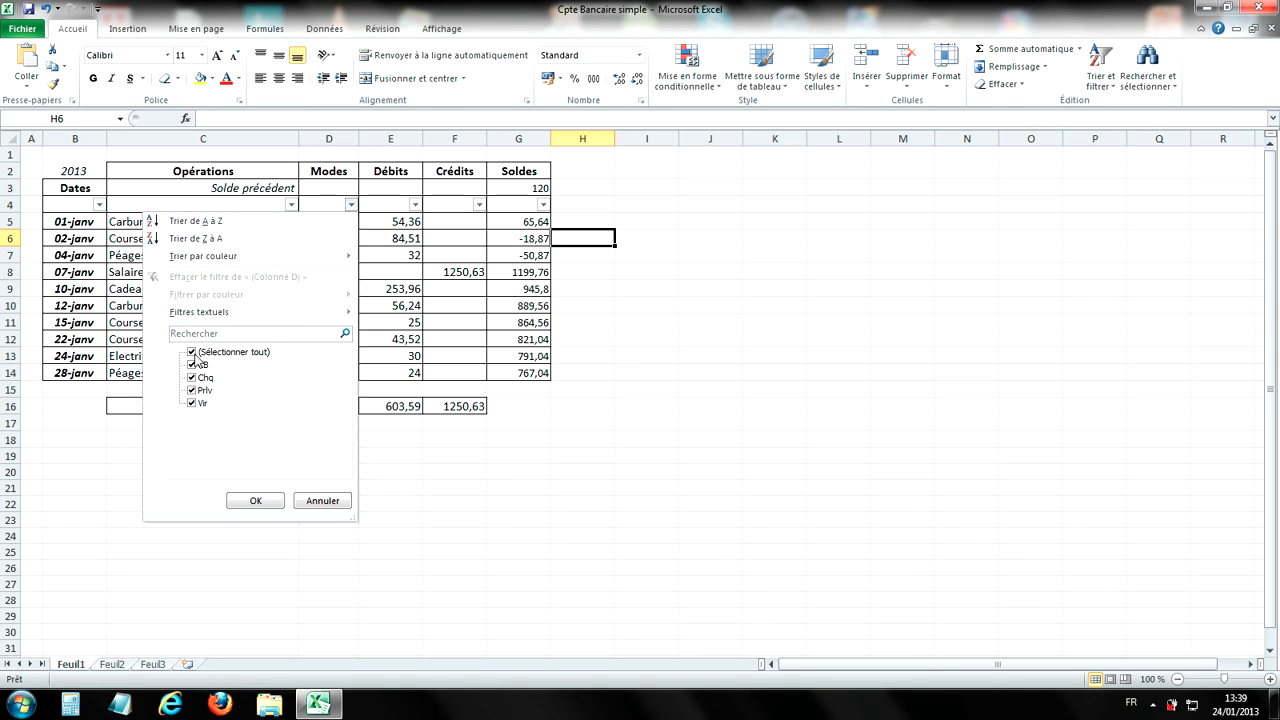
pyautogui.click(191, 353)
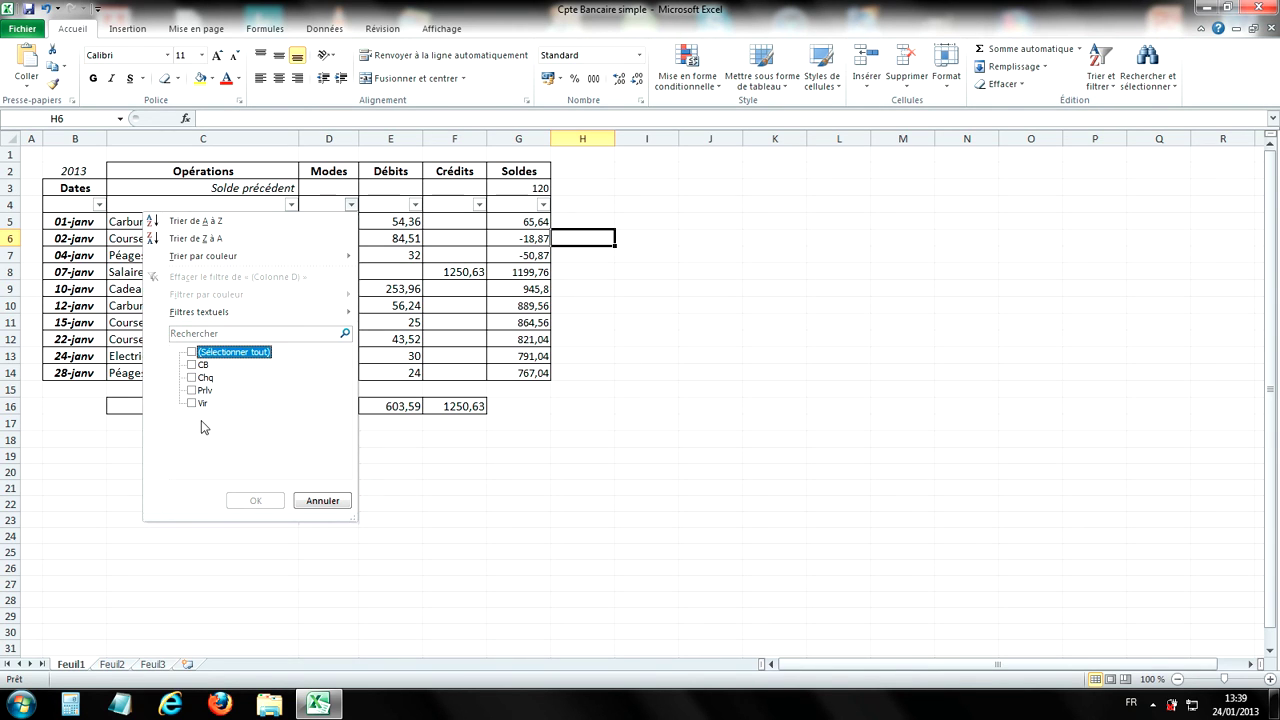
pyautogui.click(192, 365)
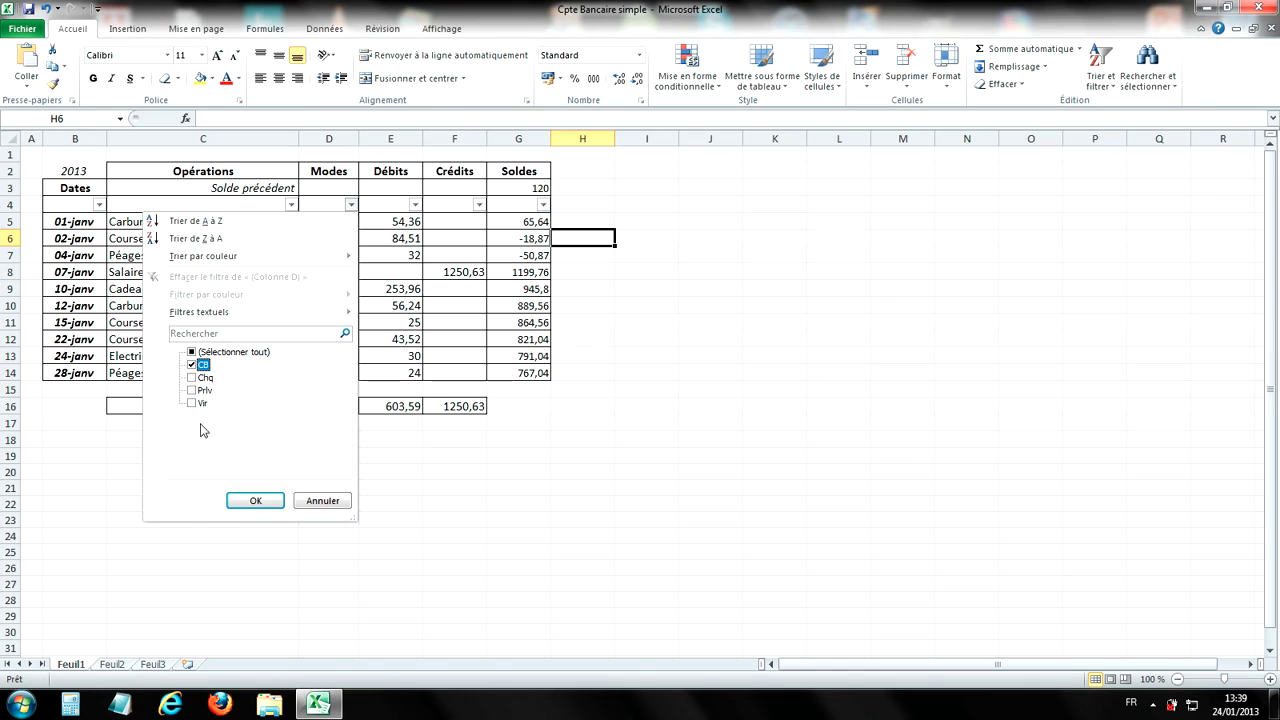
pyautogui.click(256, 502)
pyautogui.click(316, 448)
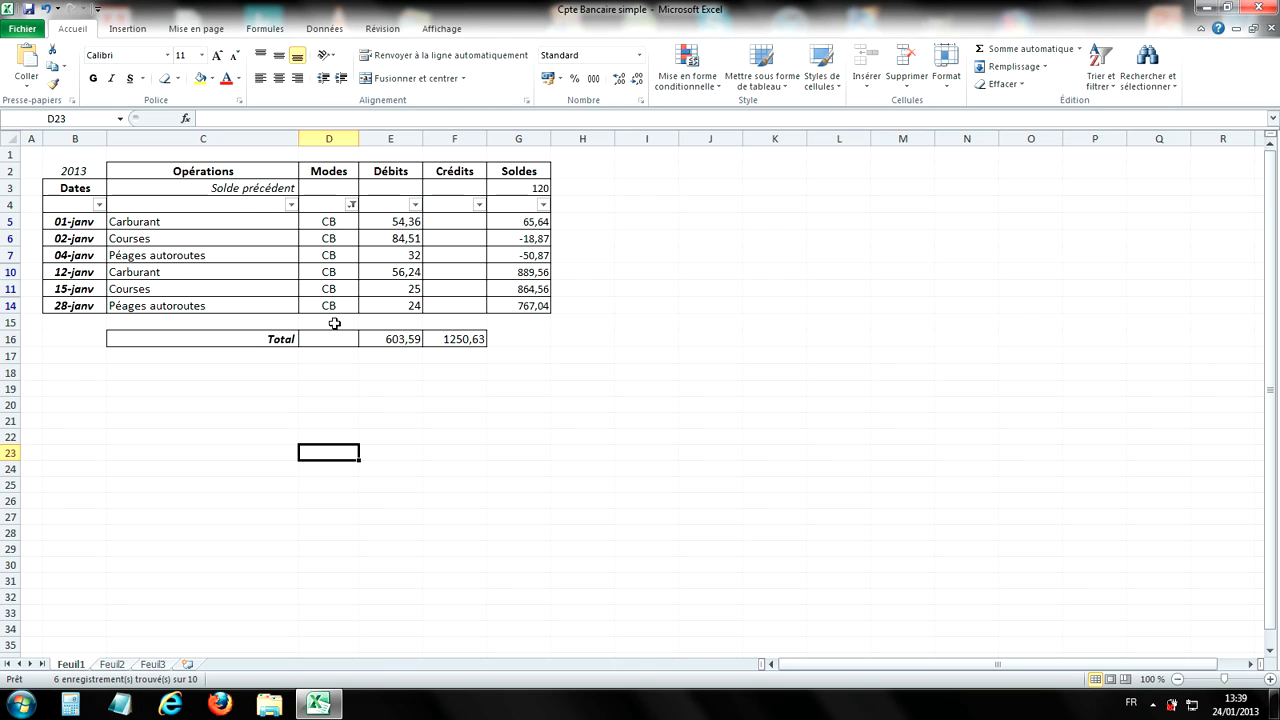
# Step: Filter Opérations to Courses, leaving the 02-janv and 15-janv CB purchases
pyautogui.click(292, 205)
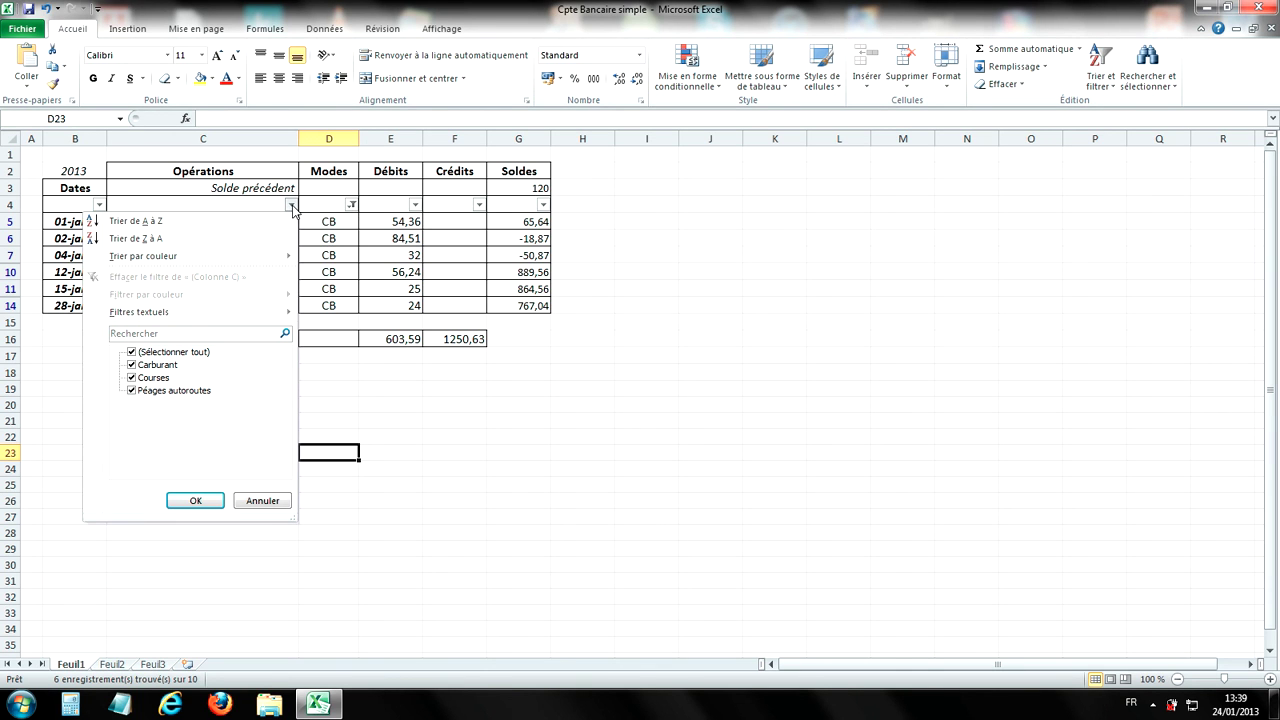
pyautogui.click(131, 352)
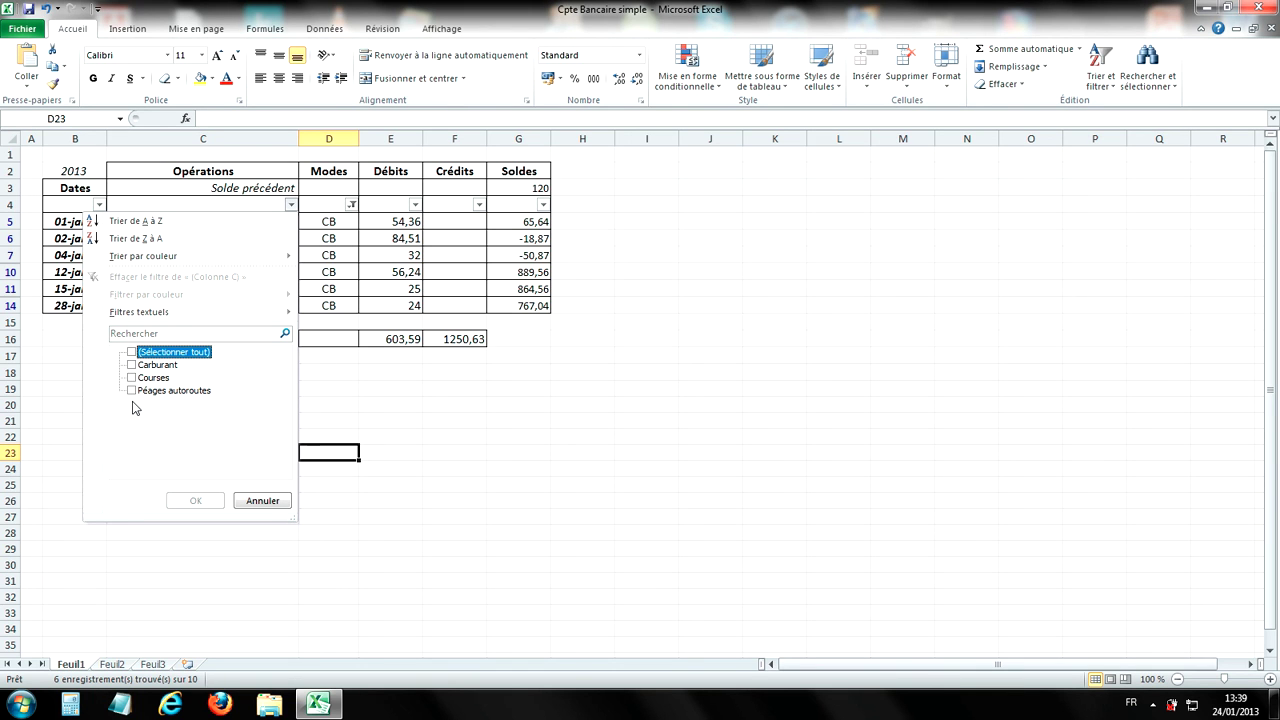
pyautogui.click(132, 379)
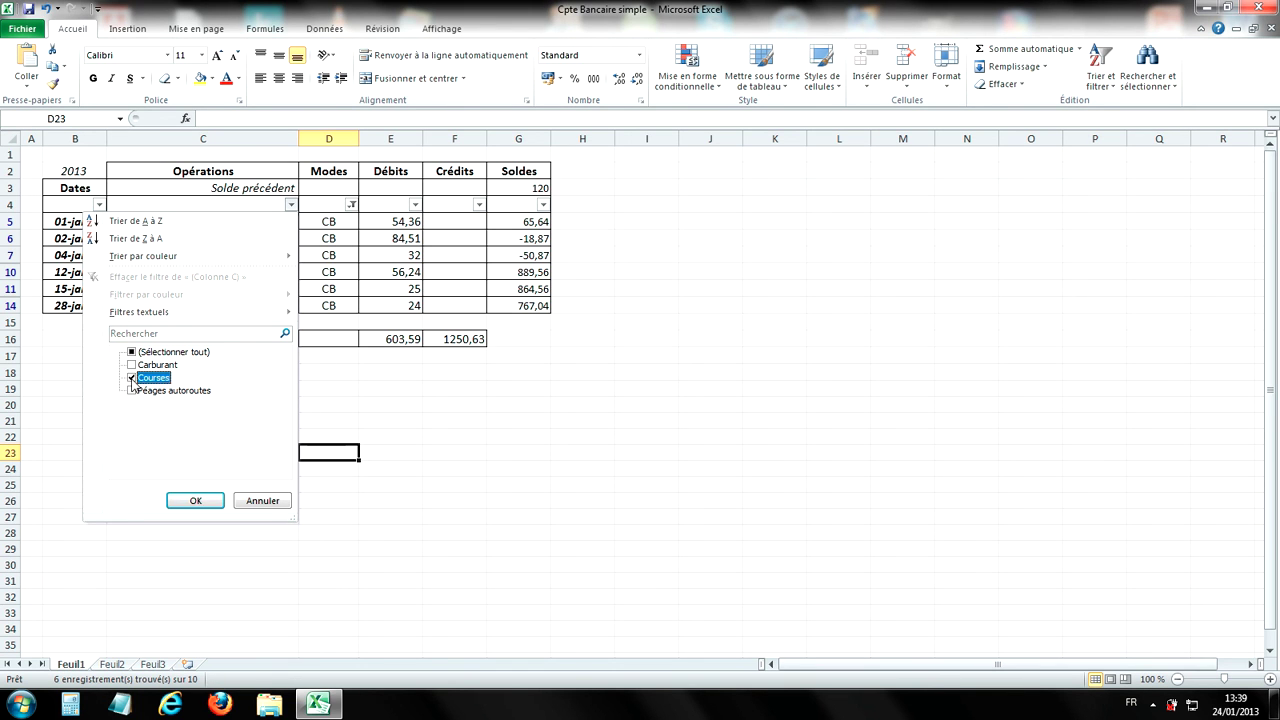
pyautogui.click(186, 502)
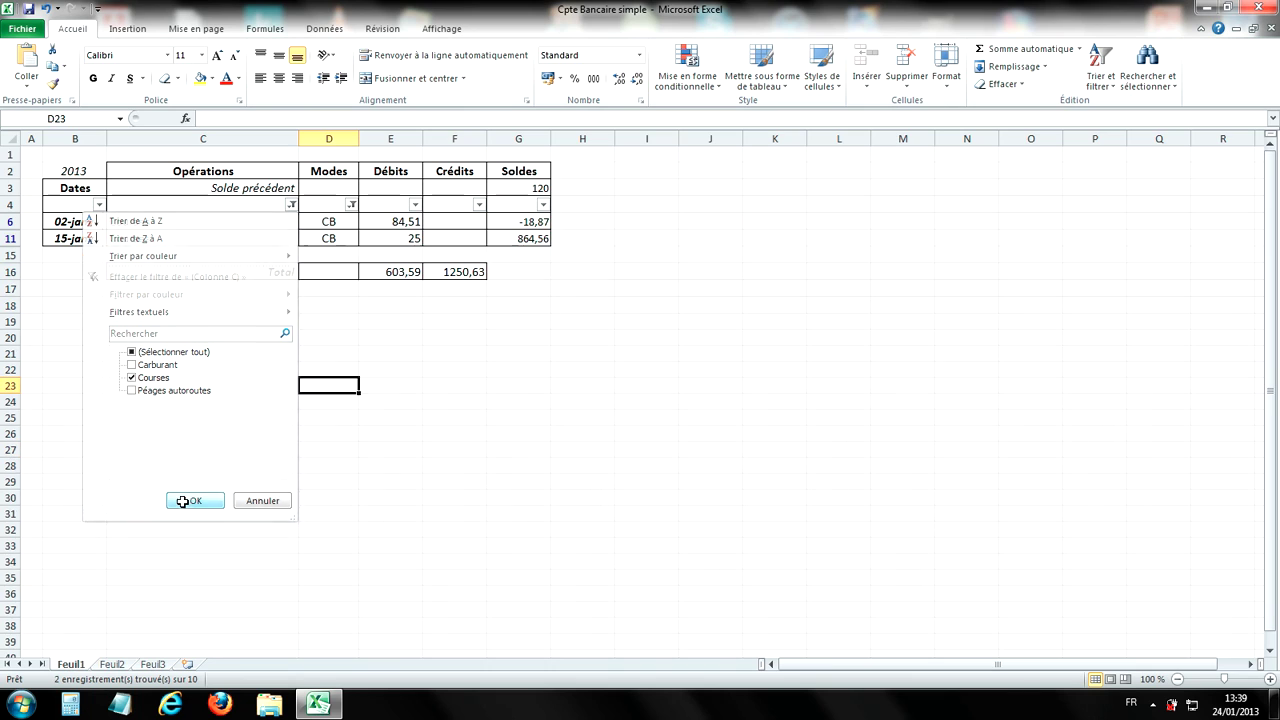
pyautogui.click(207, 399)
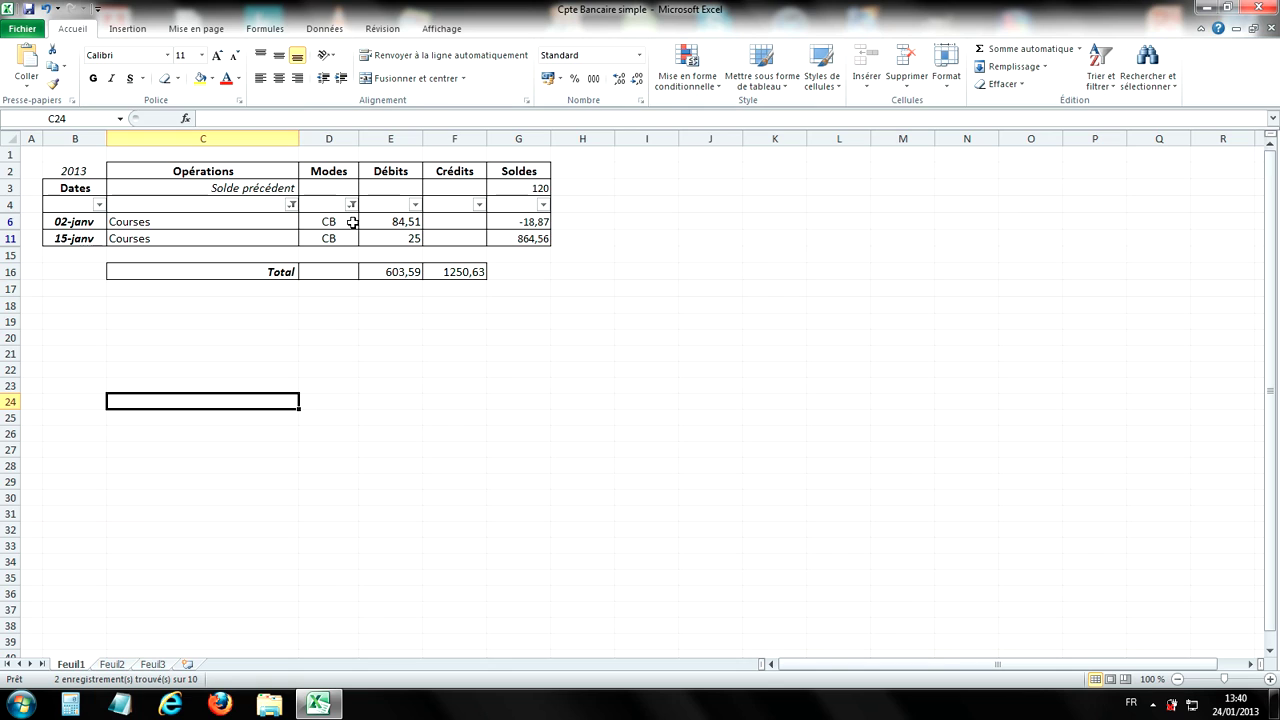
# Step: Clear the Modes filter by reselecting all mode values
pyautogui.click(352, 204)
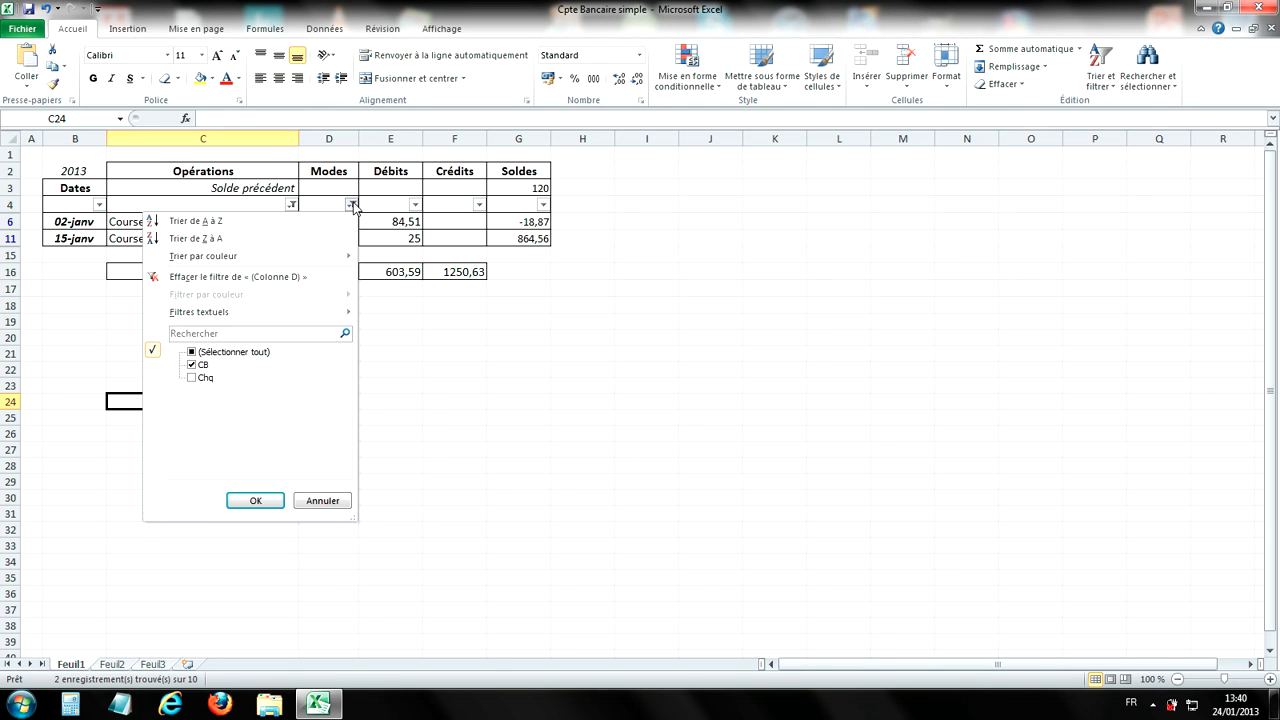
pyautogui.click(192, 352)
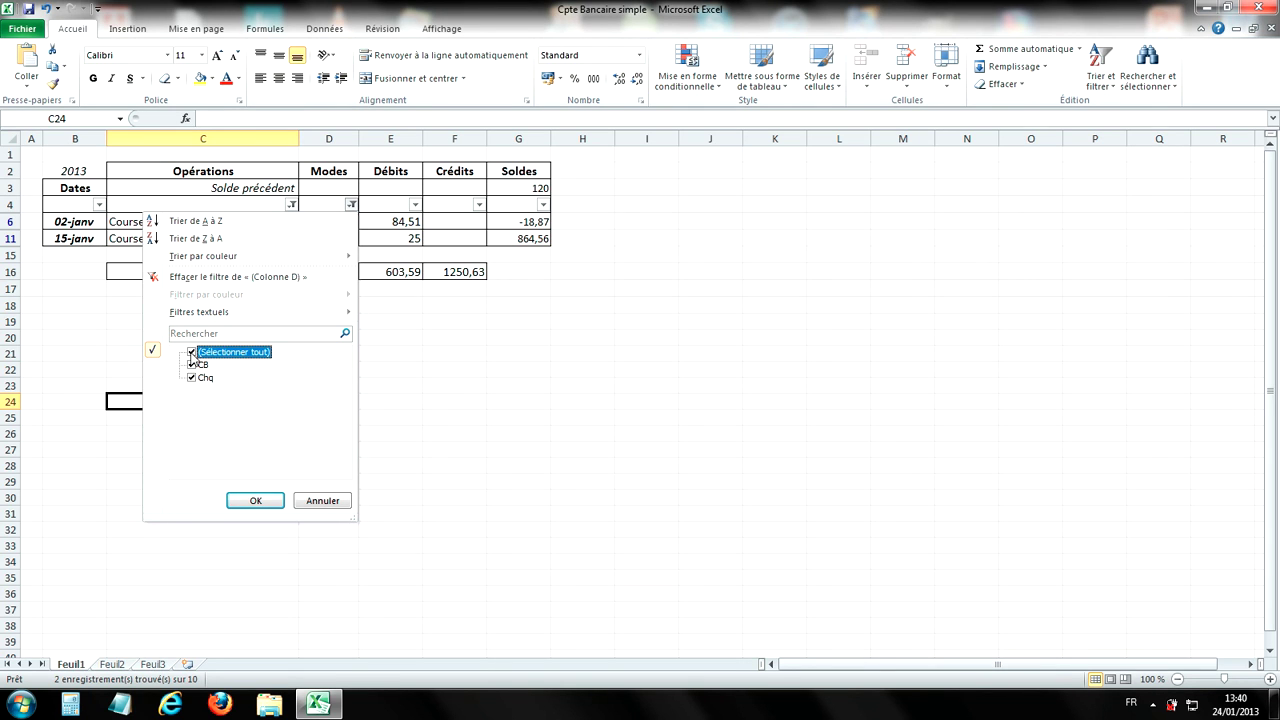
pyautogui.click(256, 500)
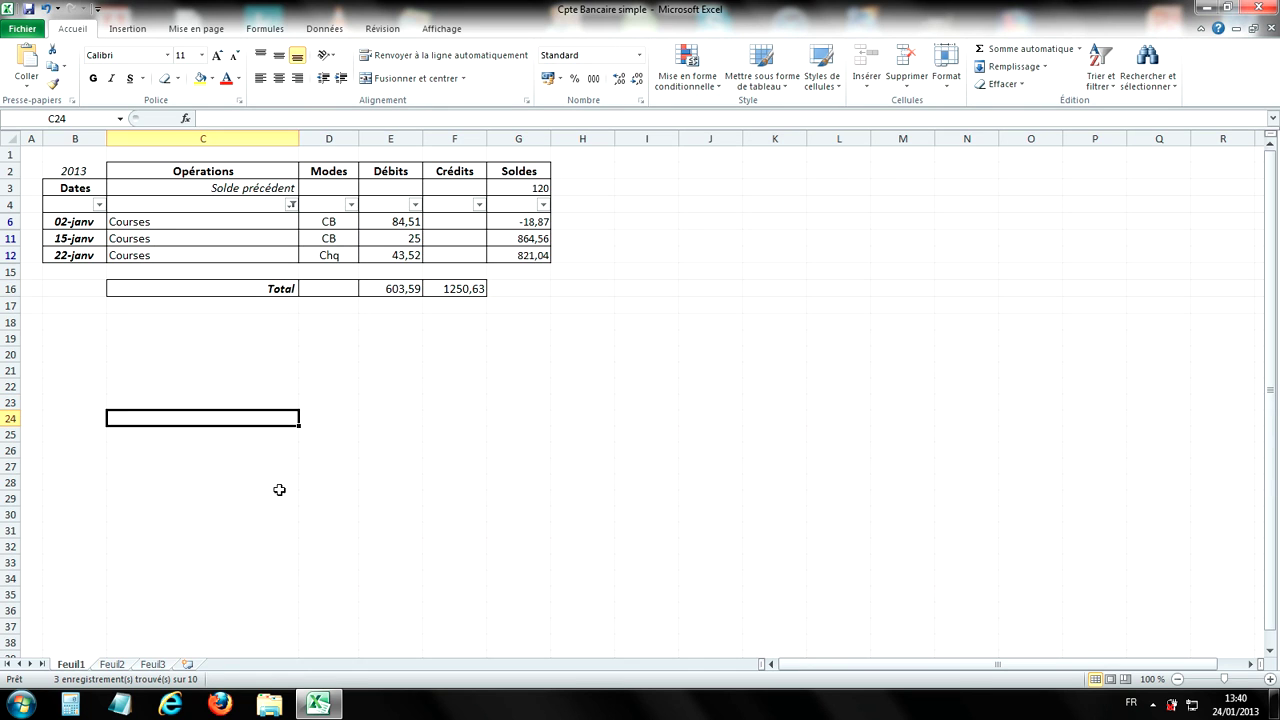
# Step: Clear the Opérations filter so all ten entries from 01-janv to 28-janv show
pyautogui.click(293, 206)
pyautogui.click(133, 355)
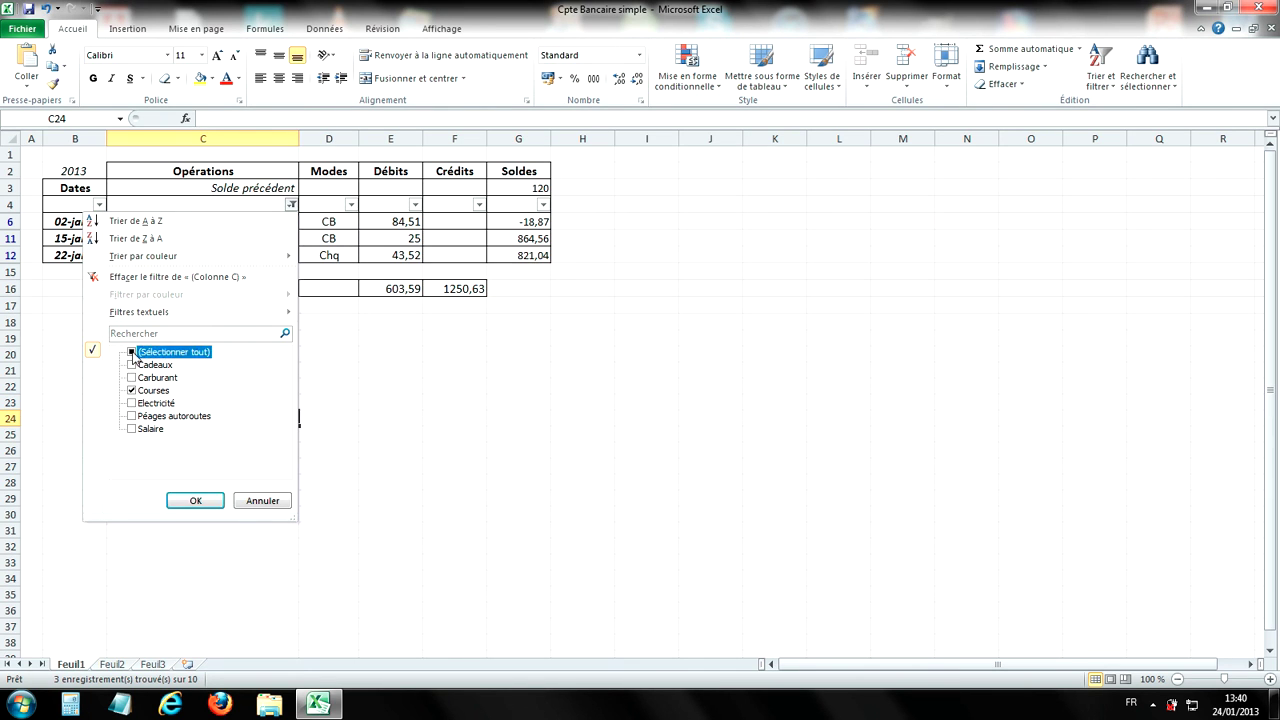
pyautogui.click(133, 355)
pyautogui.click(196, 500)
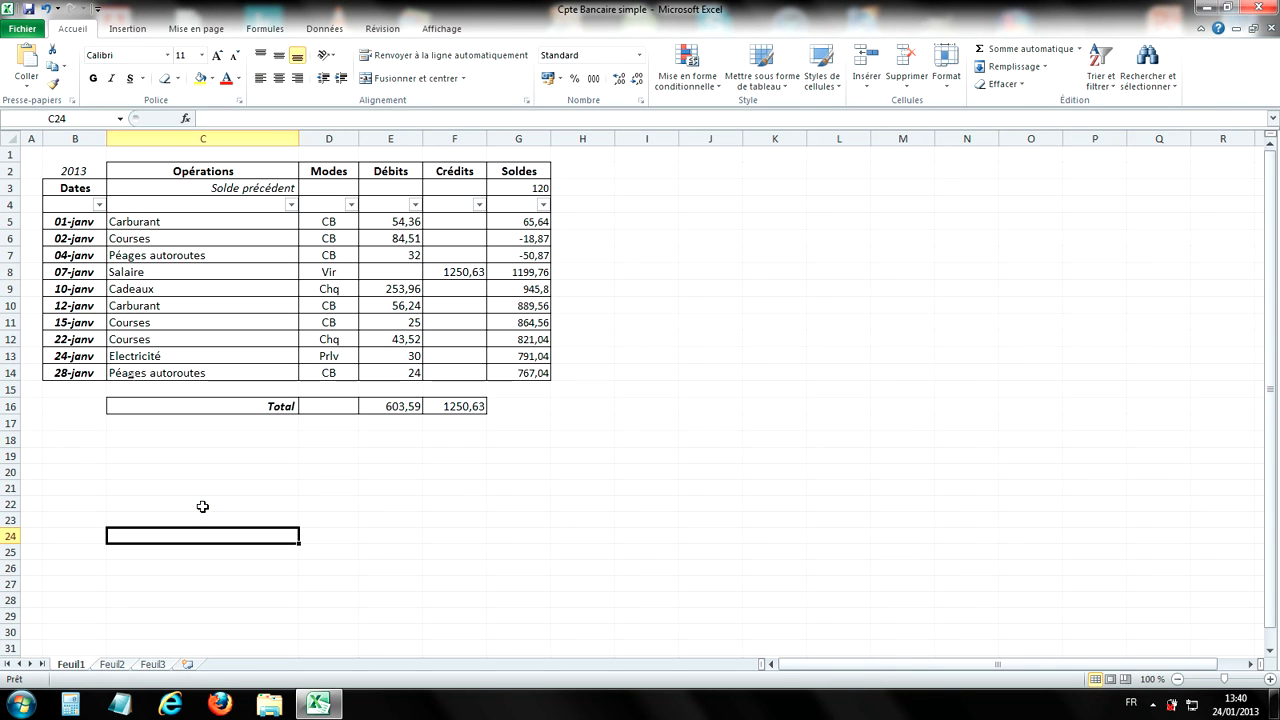
pyautogui.click(453, 442)
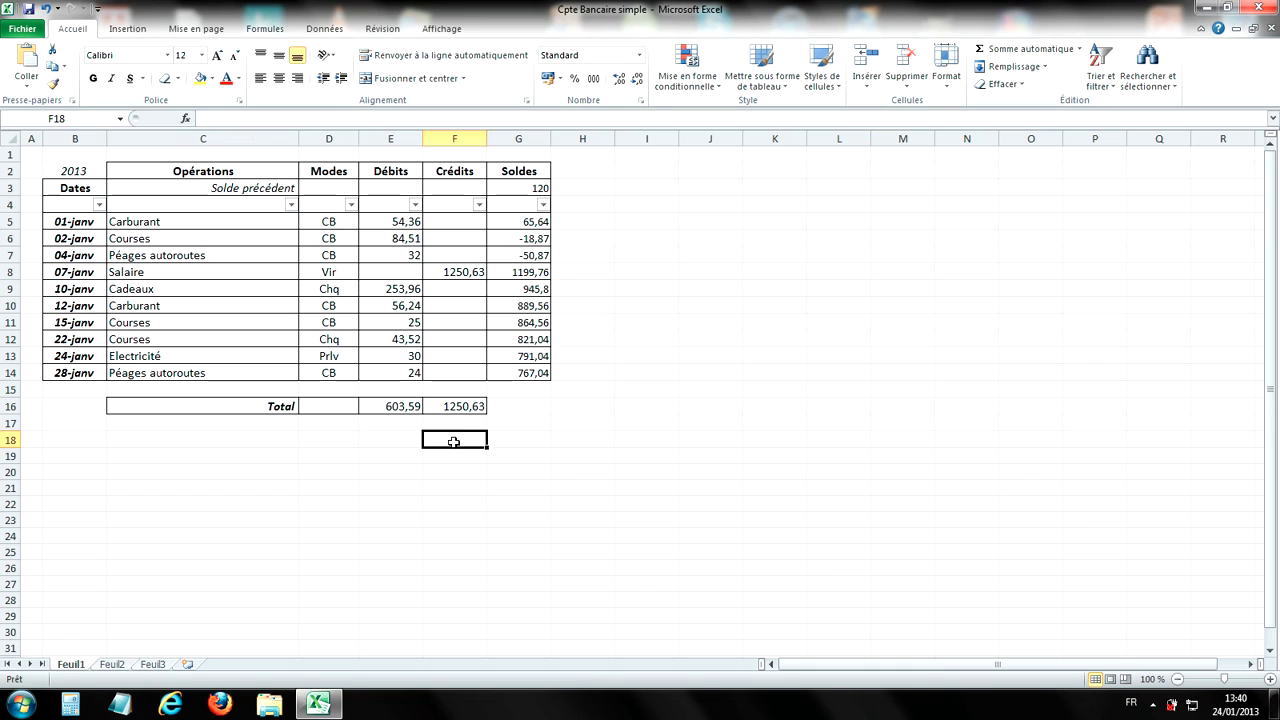